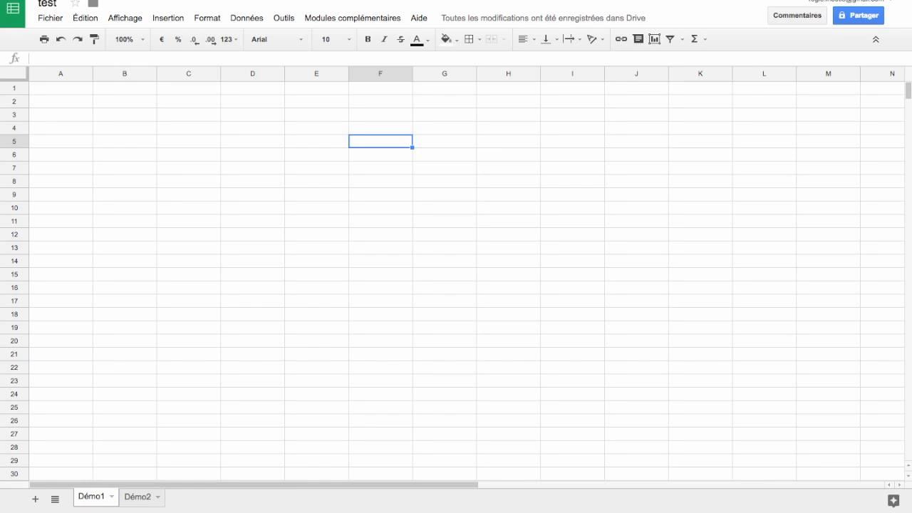
Add data validation to cell C4 with a dropdown list of the items OK and KO, refusing any invalid entry.
click(189, 128)
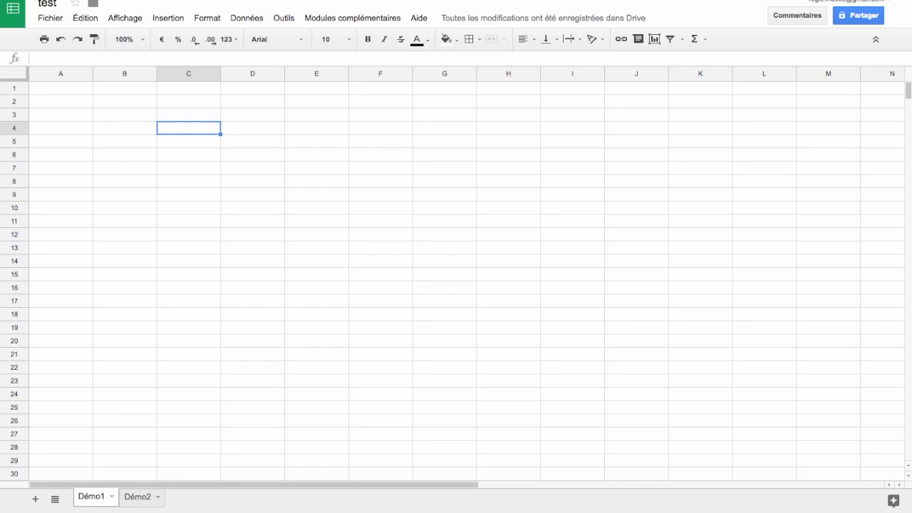
right_click(171, 130)
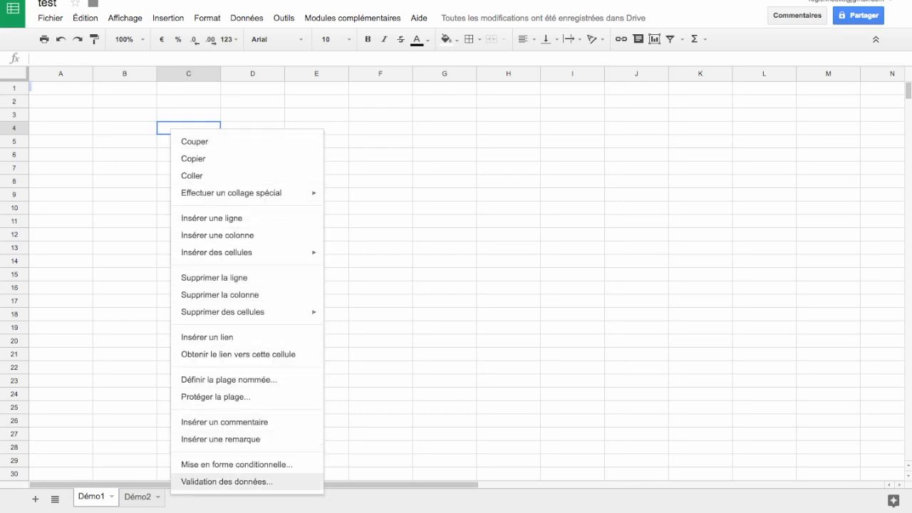
click(227, 482)
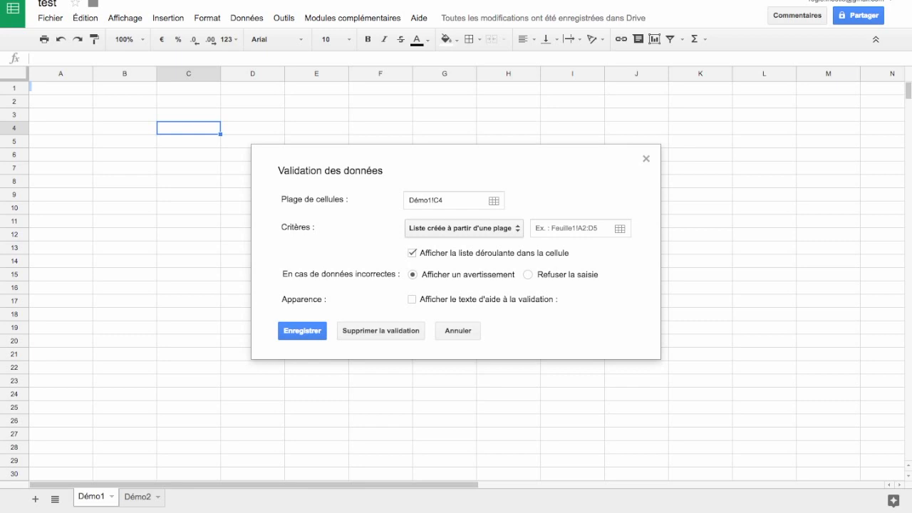
click(464, 229)
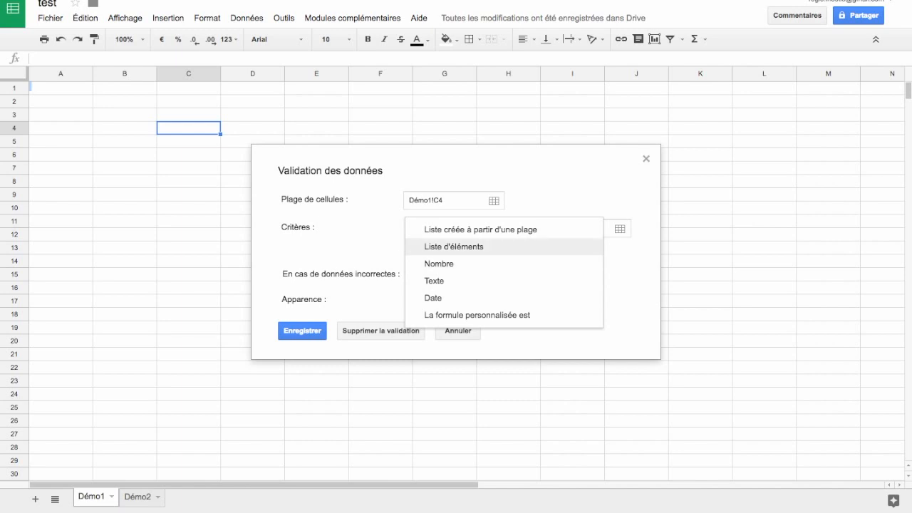
click(453, 246)
text(OK, )
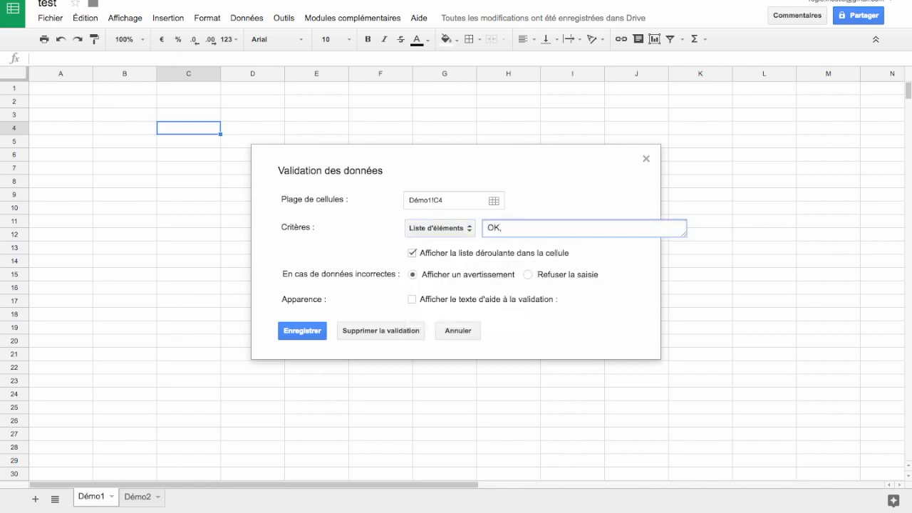
text(KO)
click(528, 275)
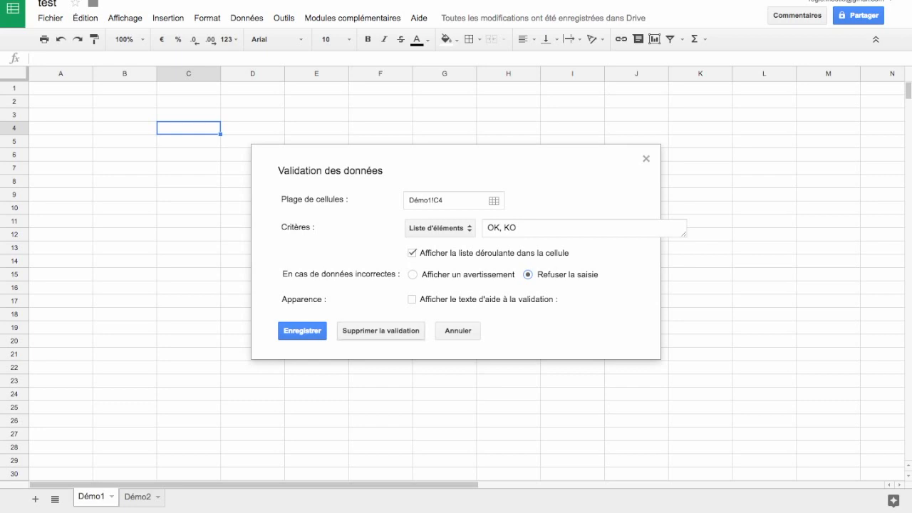
click(302, 330)
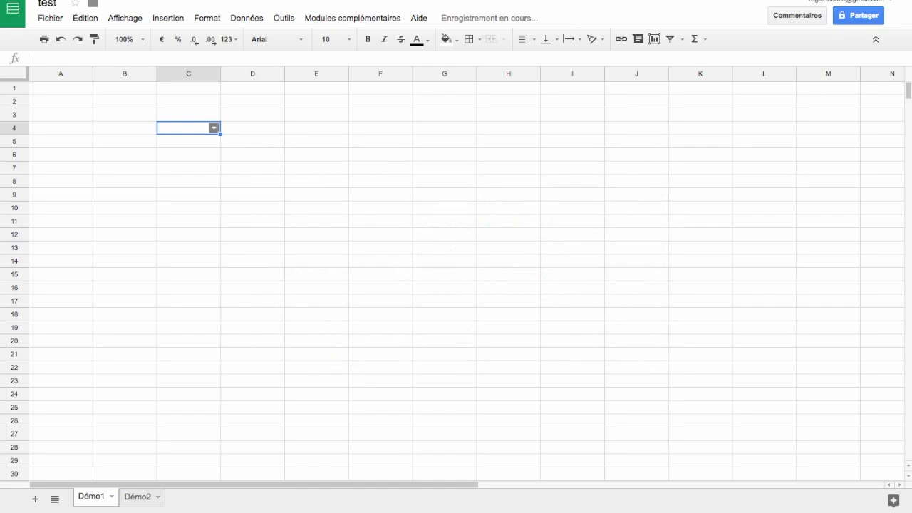
Choose KO from the dropdown list in cell C4.
click(213, 127)
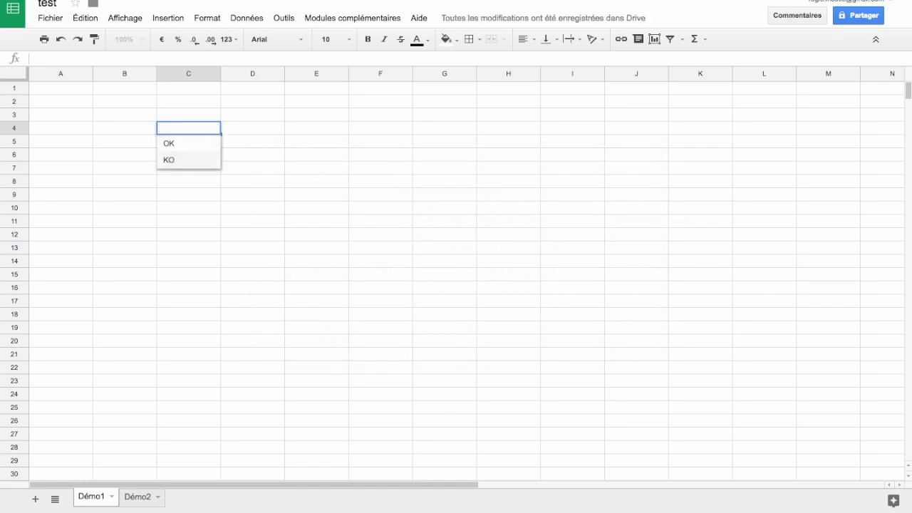
click(171, 159)
click(214, 128)
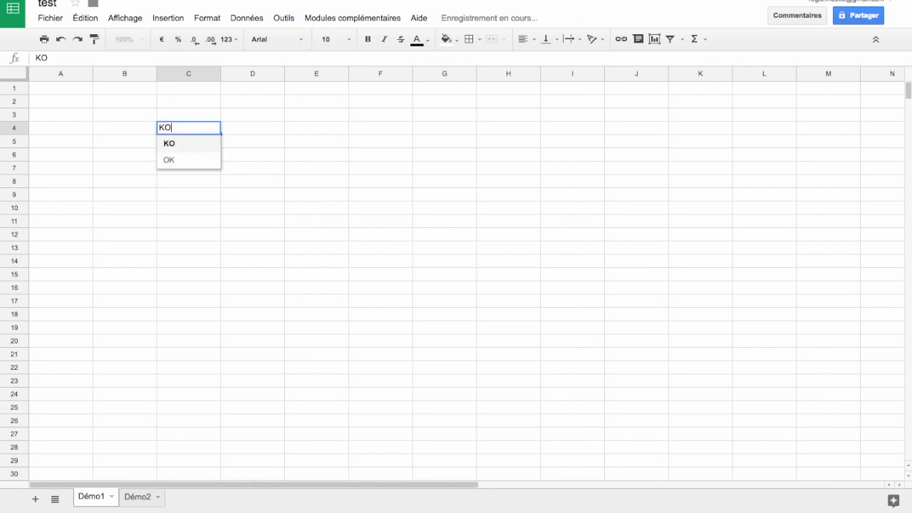
key(Return)
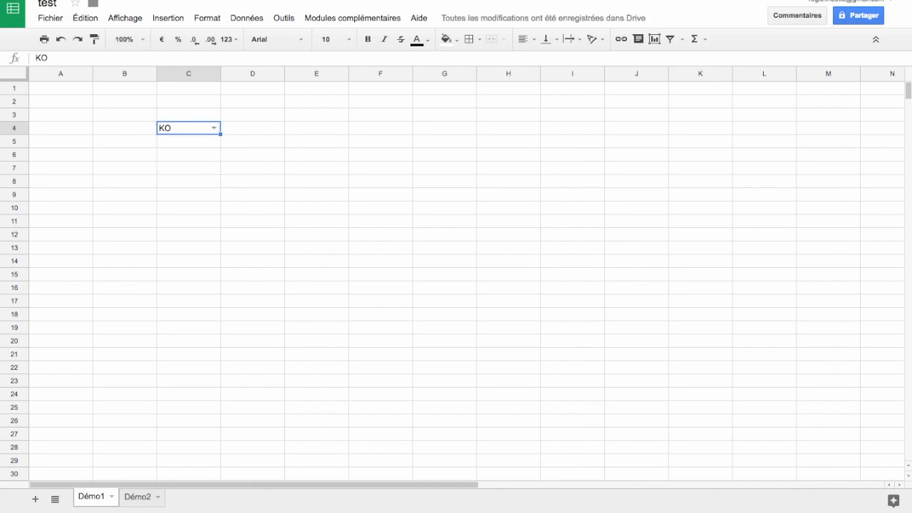
Center the contents of cell C4 horizontally.
key(ctrl+shift+e)
click(213, 128)
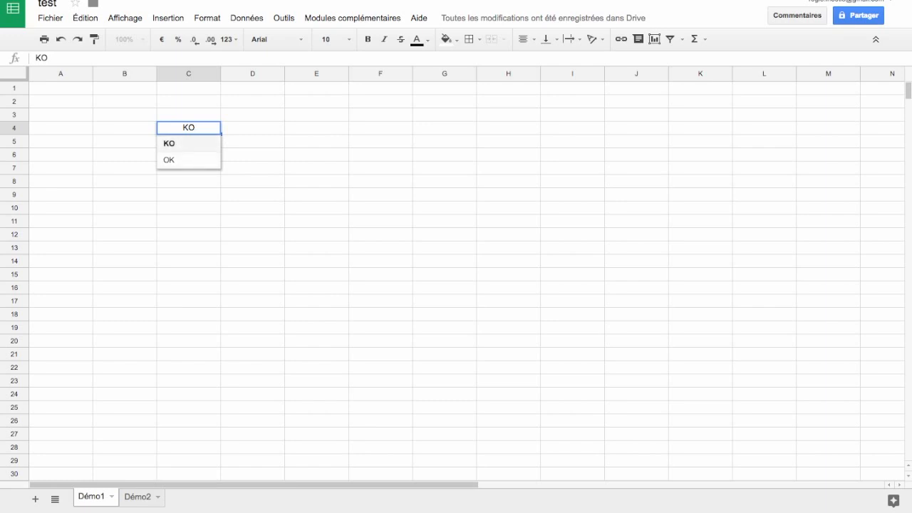
click(252, 128)
click(188, 128)
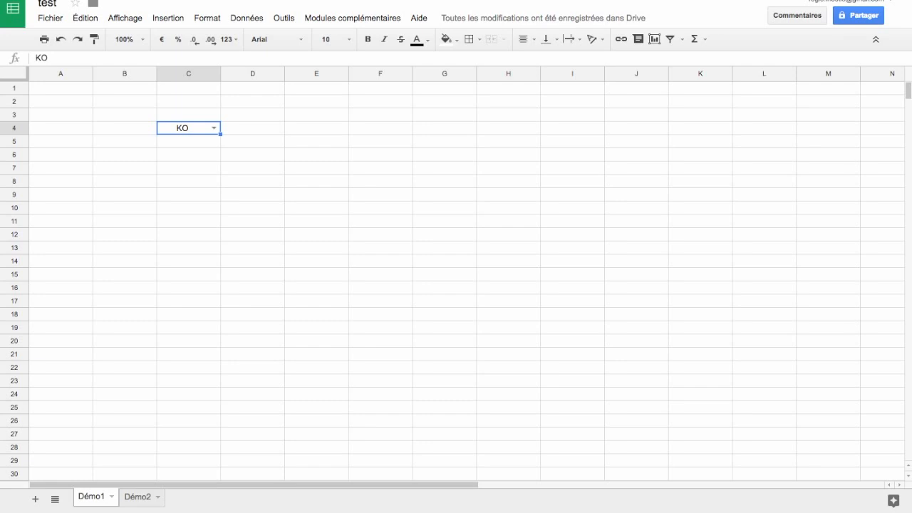
Create a conditional formatting rule for C4 that applies the red background when the text contains KO.
right_click(173, 129)
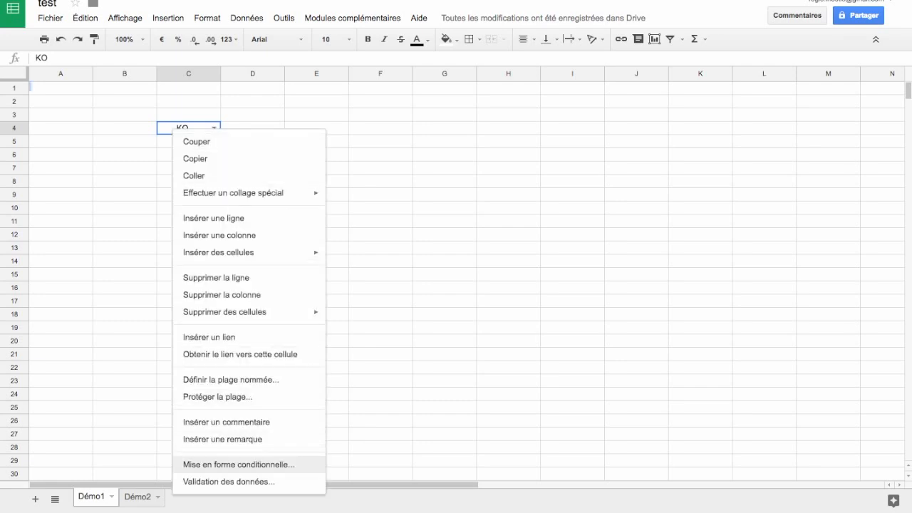
click(239, 465)
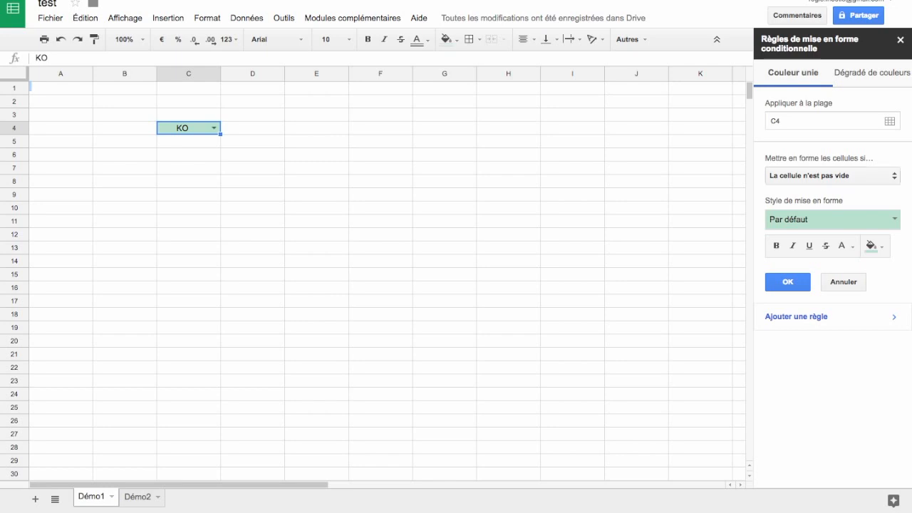
click(832, 175)
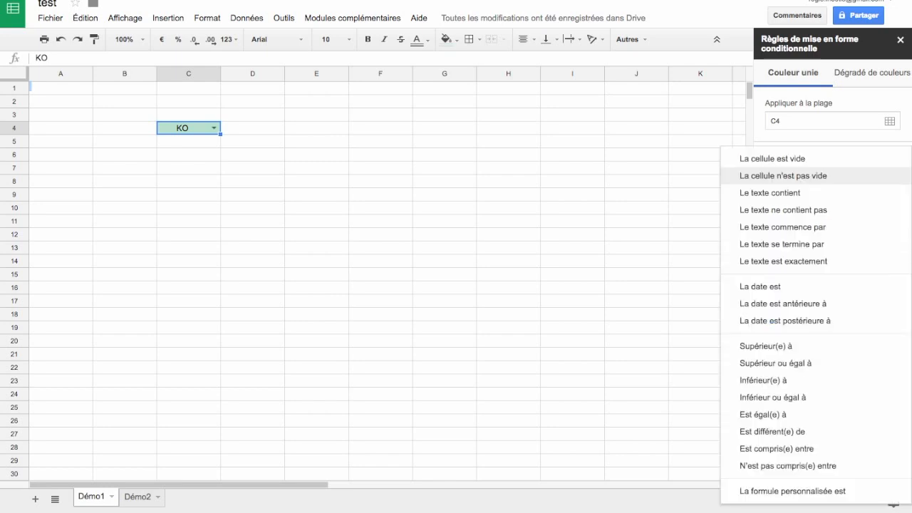
click(771, 193)
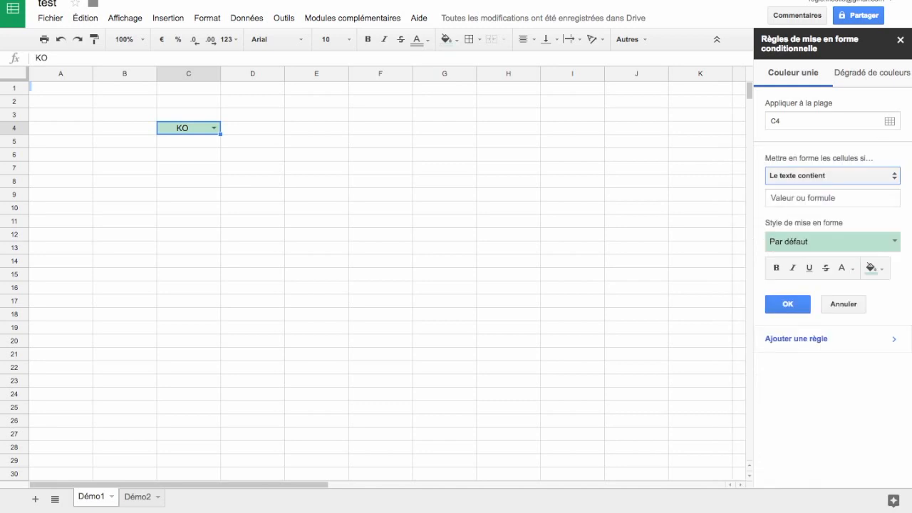
click(832, 198)
text(KO)
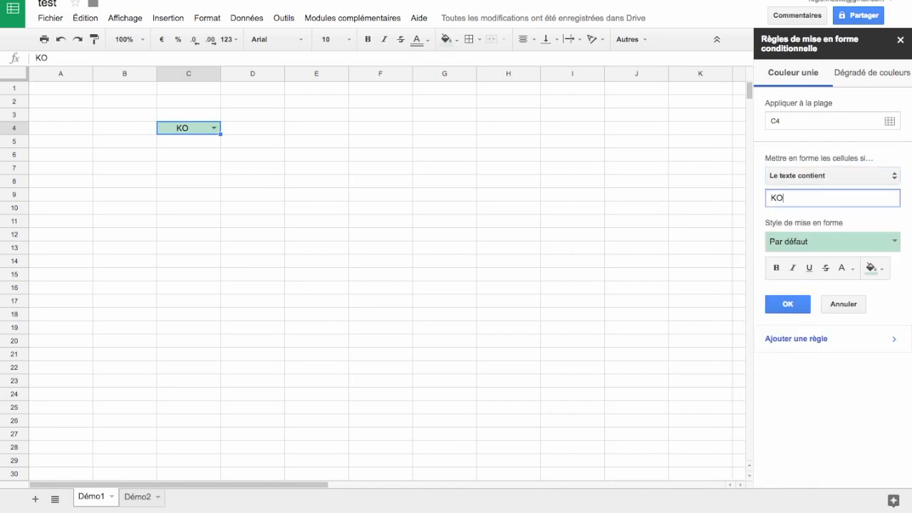
click(832, 241)
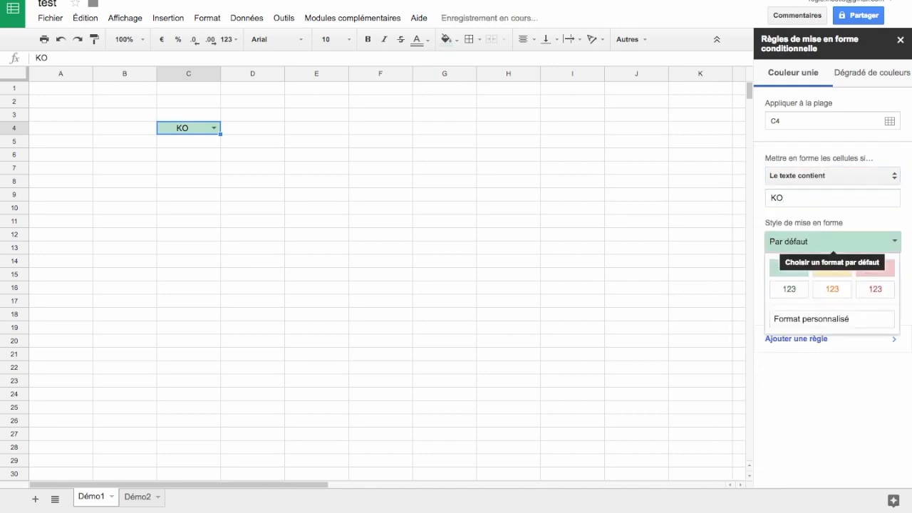
click(875, 267)
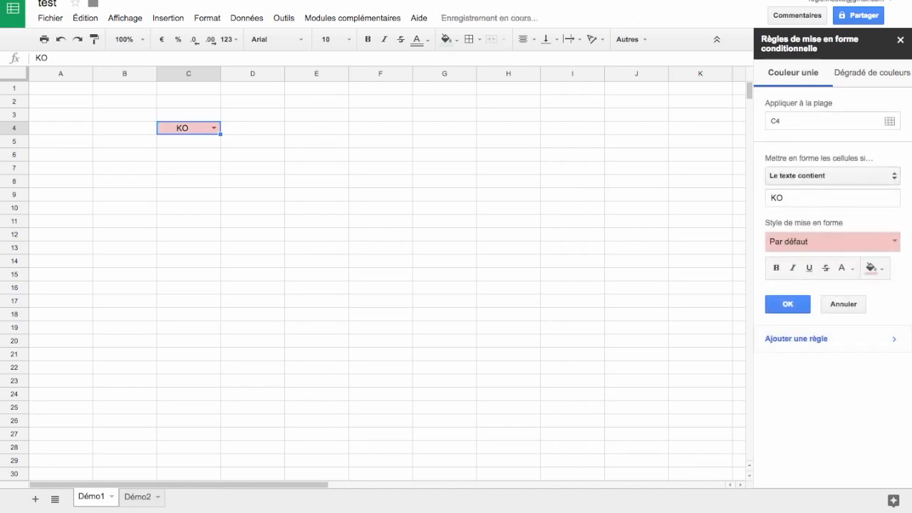
Add a second conditional formatting rule for C4 with a green background when the text contains OK, and save it.
double_click(778, 198)
text(O)
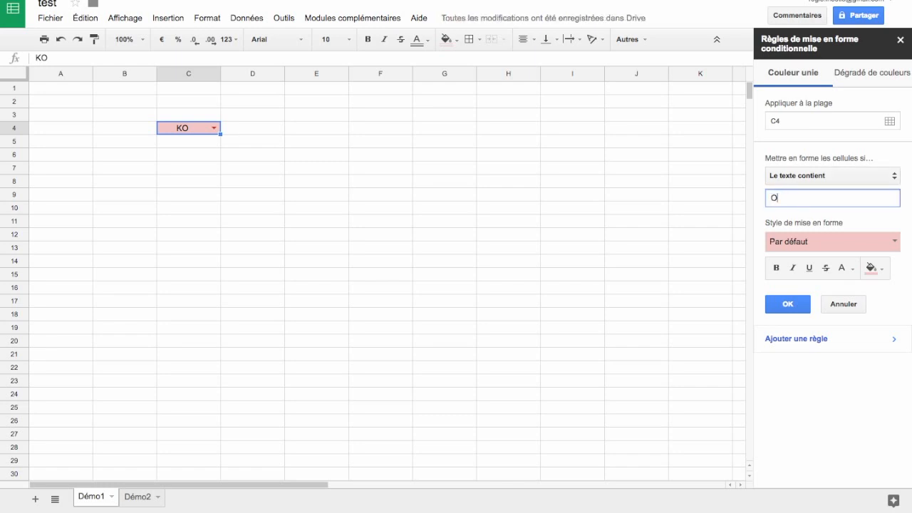
text(K)
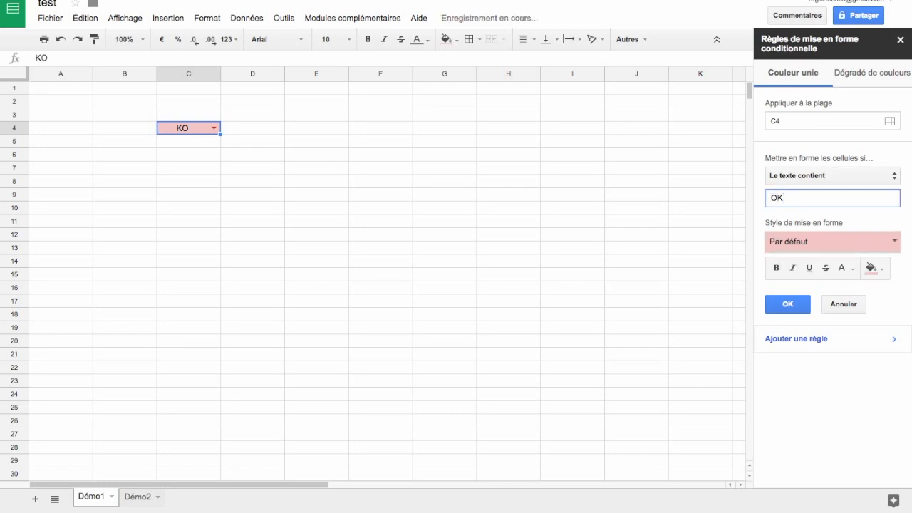
click(798, 241)
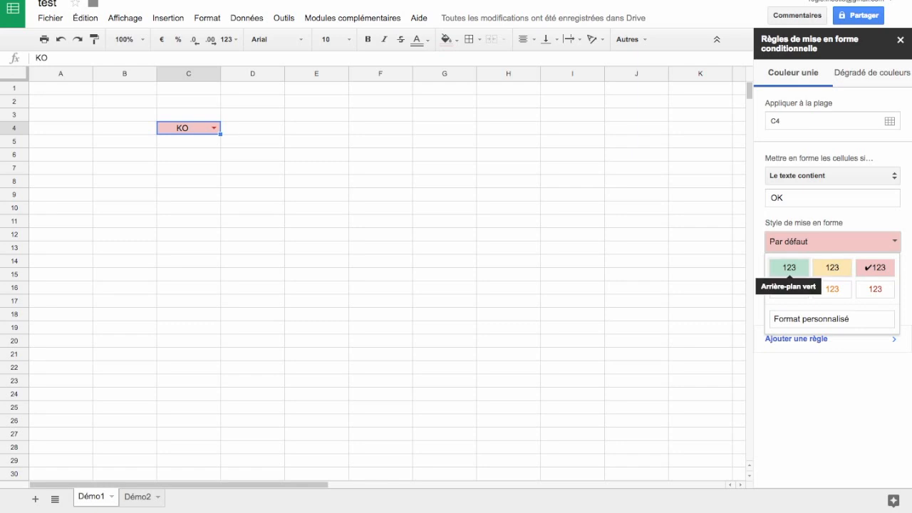
click(789, 267)
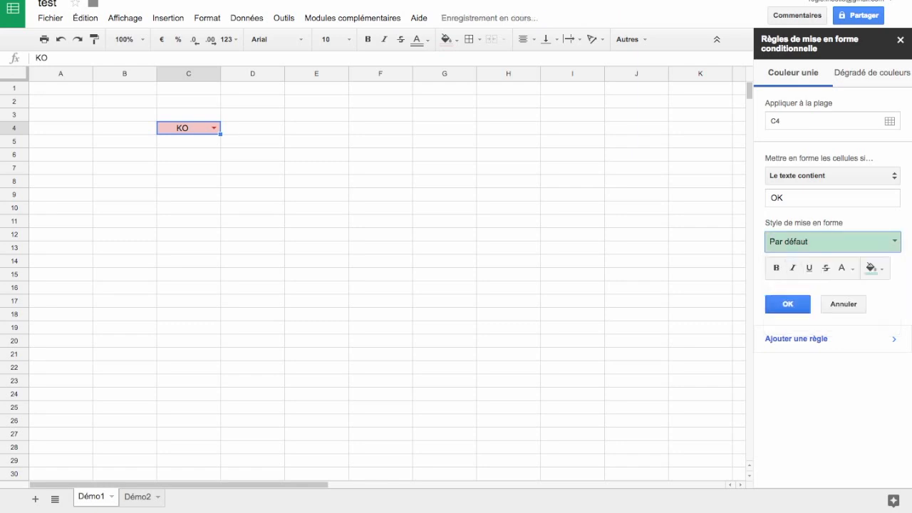
click(787, 303)
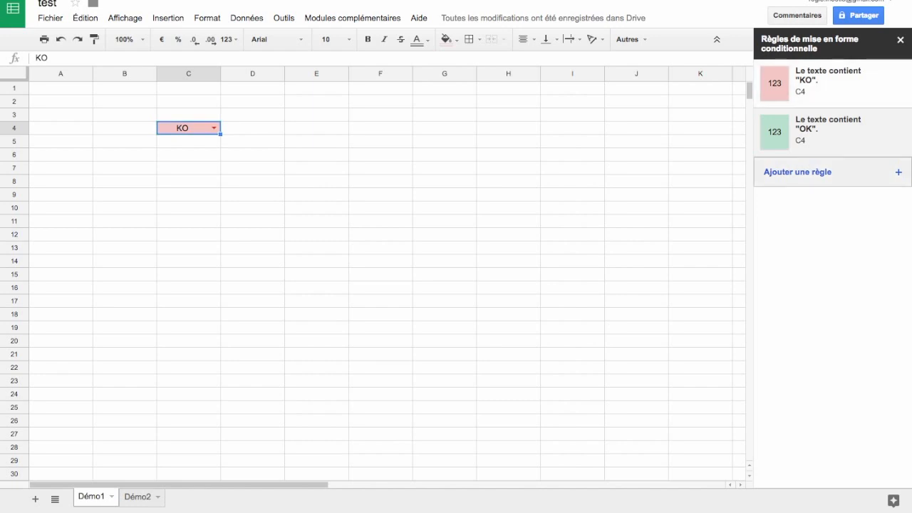
click(819, 172)
click(832, 176)
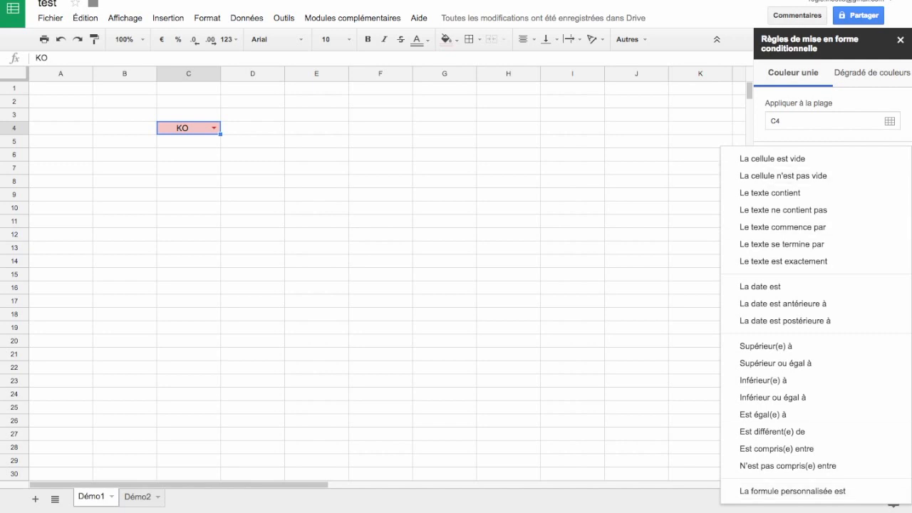
key(Escape)
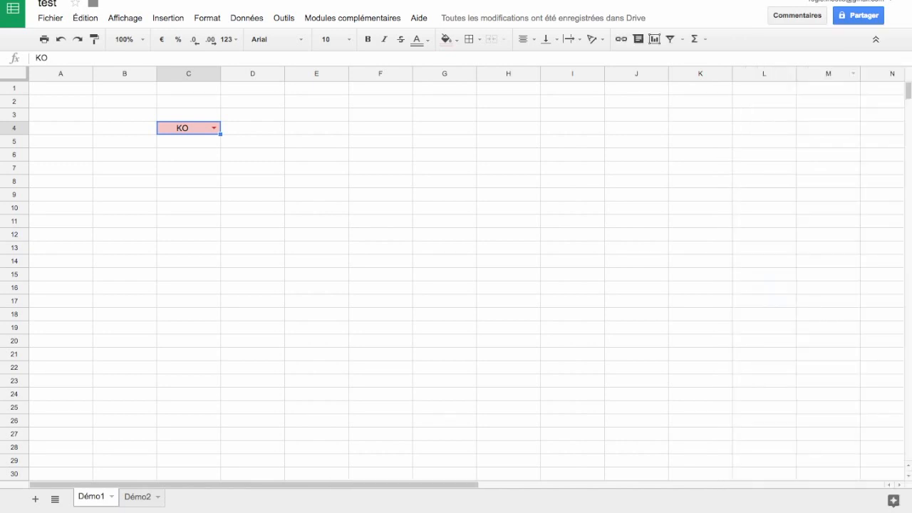
Test the color rules by switching the dropdown in cell C4 to OK and back to KO.
click(214, 127)
click(178, 159)
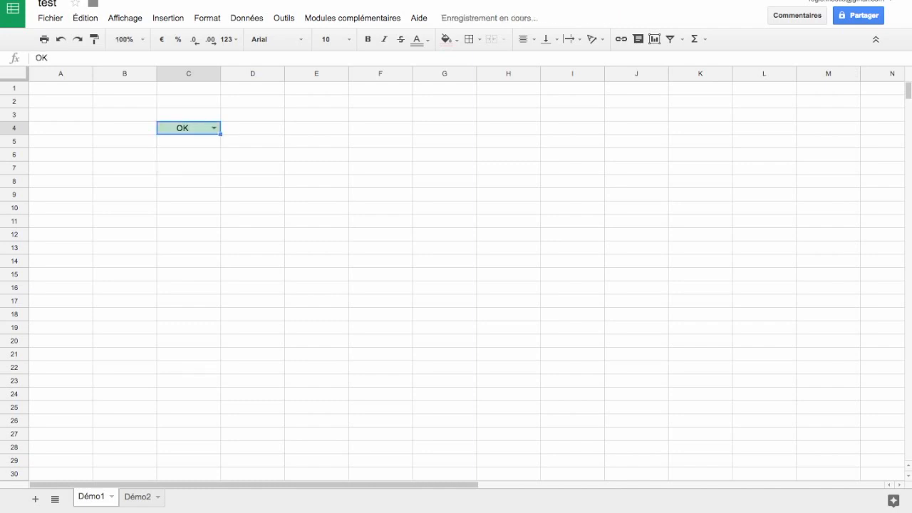
click(214, 127)
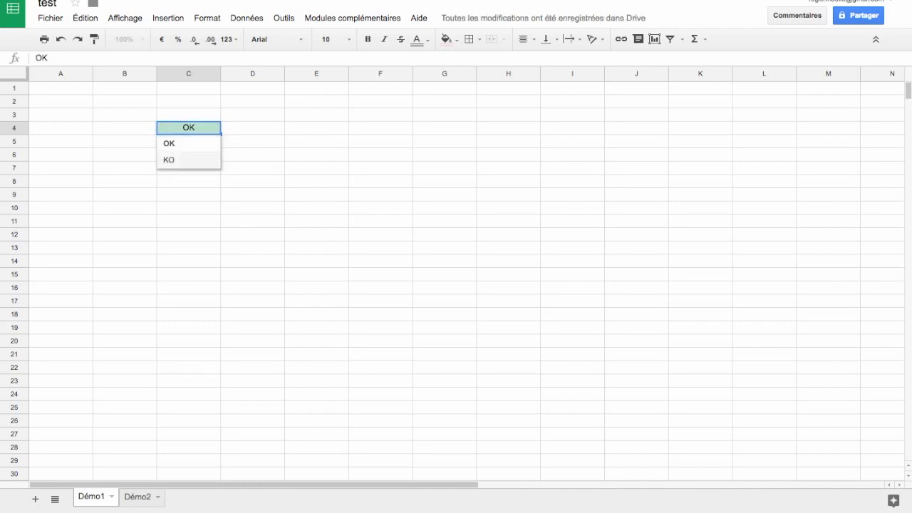
click(178, 159)
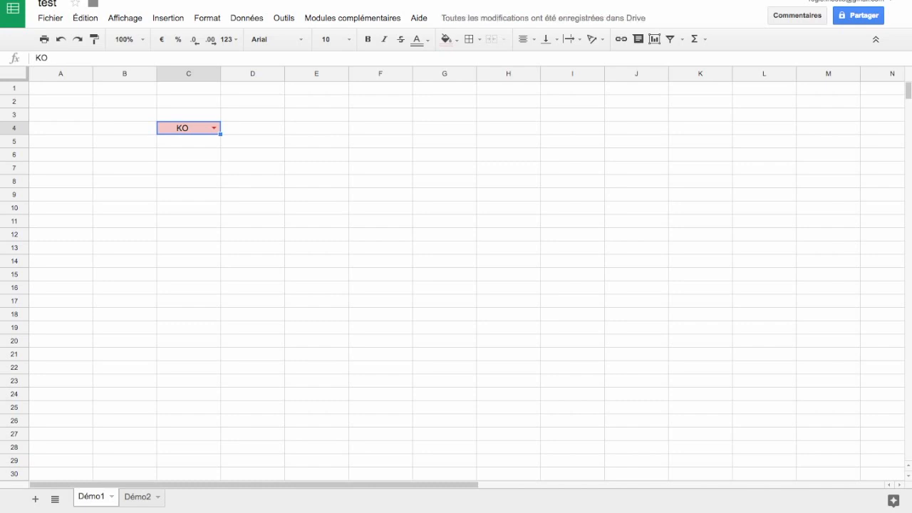
Insert a note on cell D6 with the two lines "- Consignes" and "- Informations".
click(252, 154)
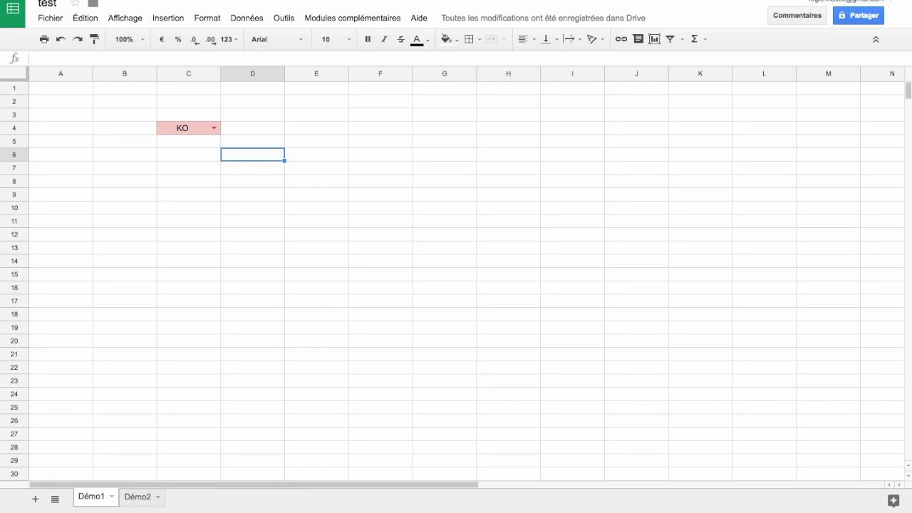
right_click(261, 152)
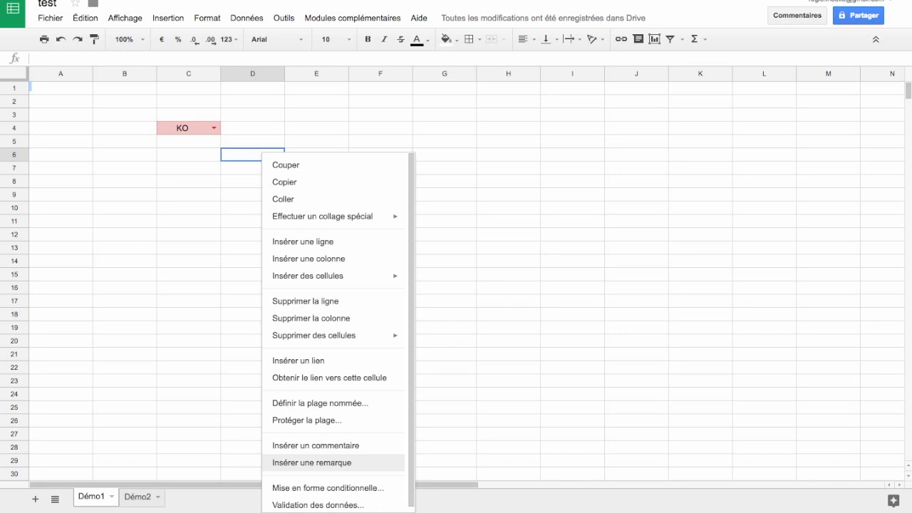
click(312, 462)
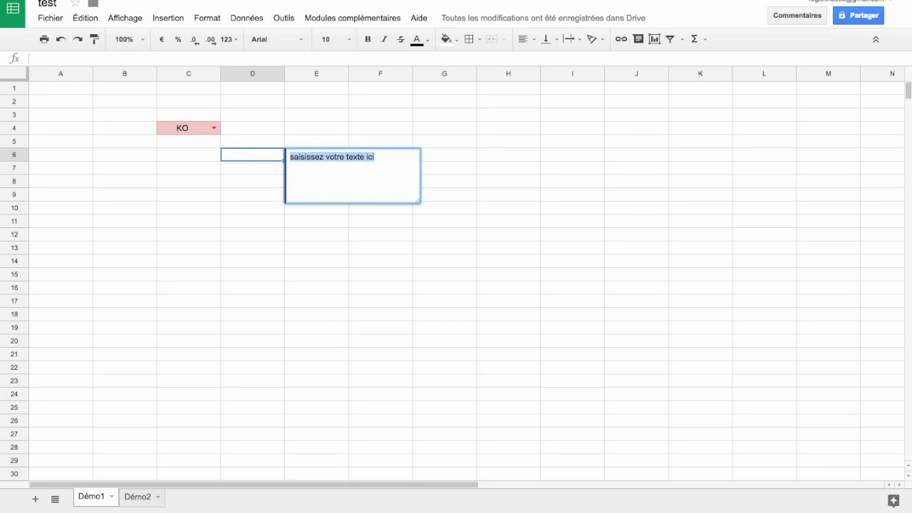
key(BackSpace)
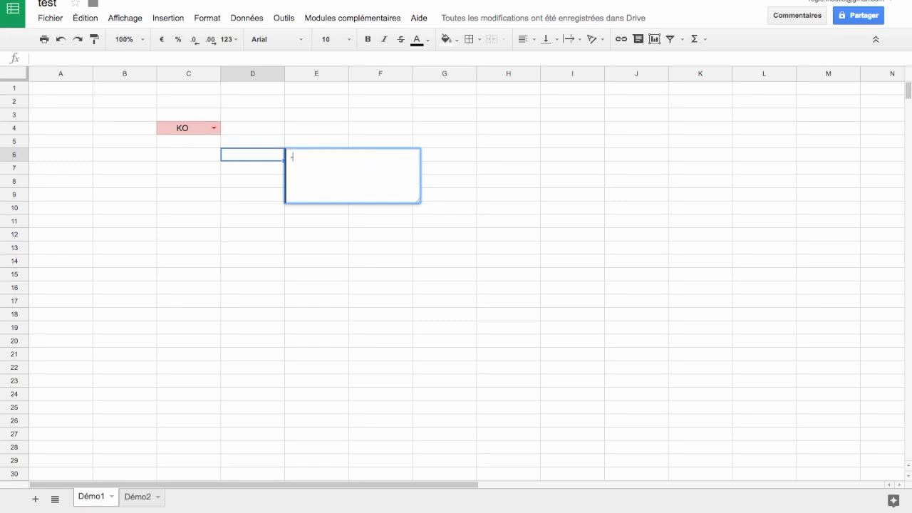
text(- Consignes )
text(-)
text( Information)
text(s)
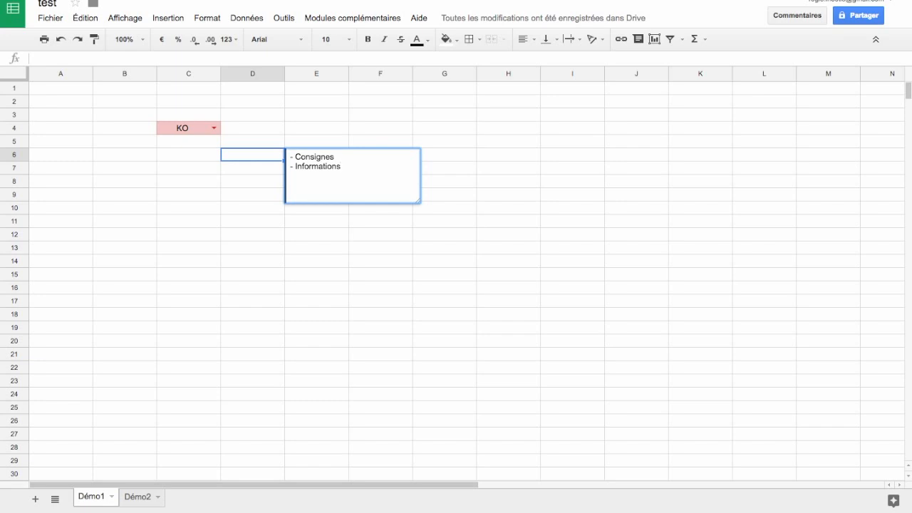
click(252, 181)
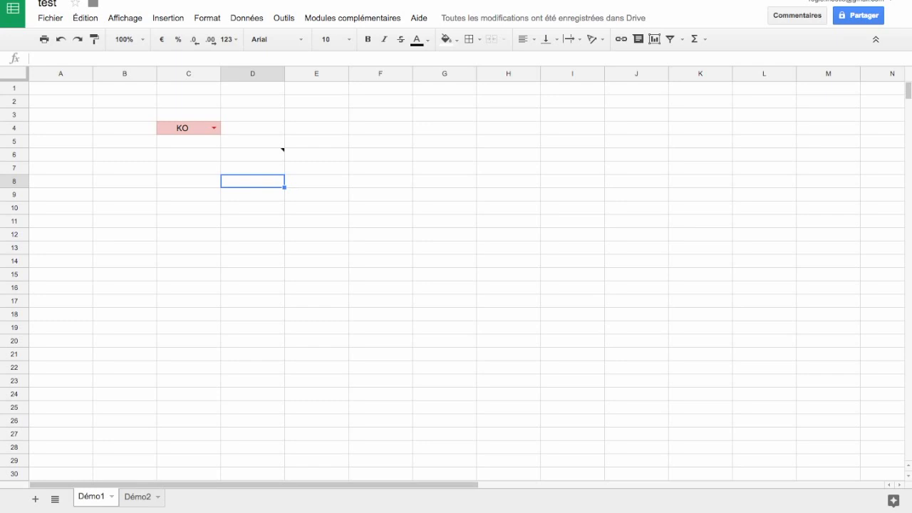
Draft a comment on cell D8 reading "Merci d'effectuer cette tâche", mention a collaborator, tick the assignment option, and discard the comment.
right_click(239, 184)
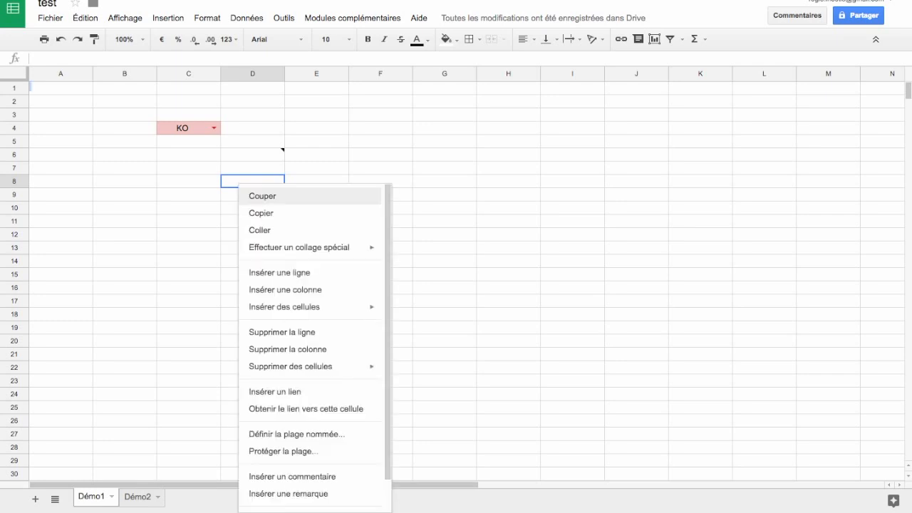
click(293, 476)
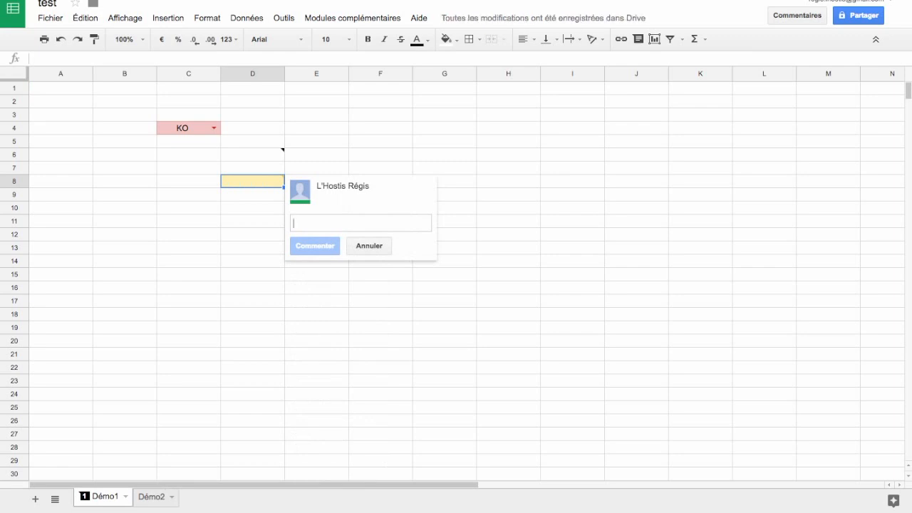
text(Merci d'effe)
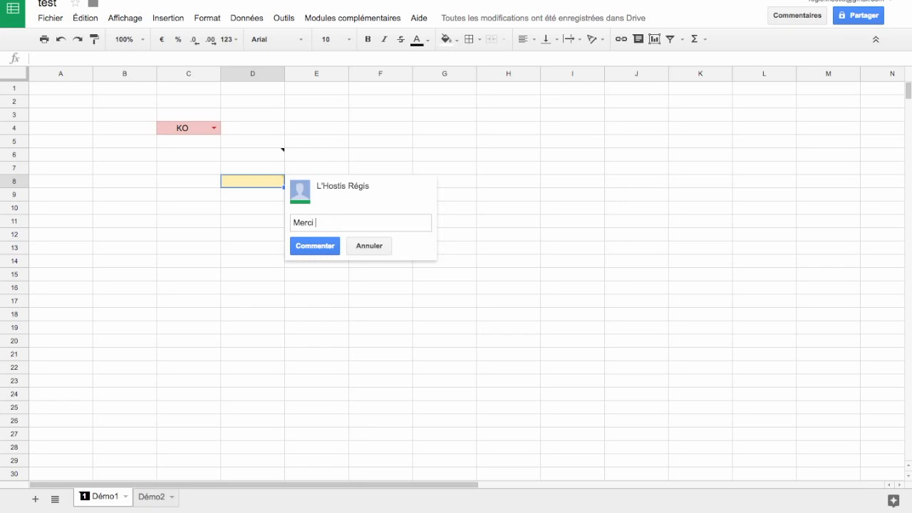
text(ctuer cette tâche)
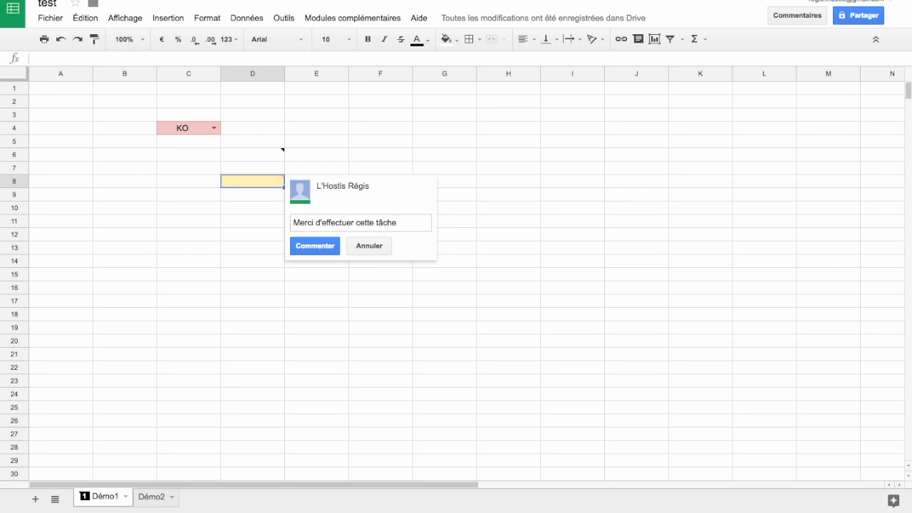
text(+)
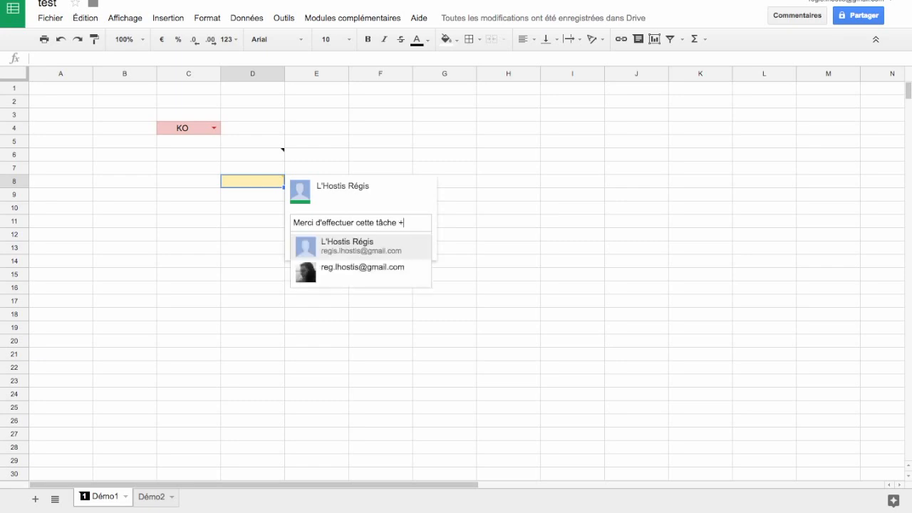
key(Return)
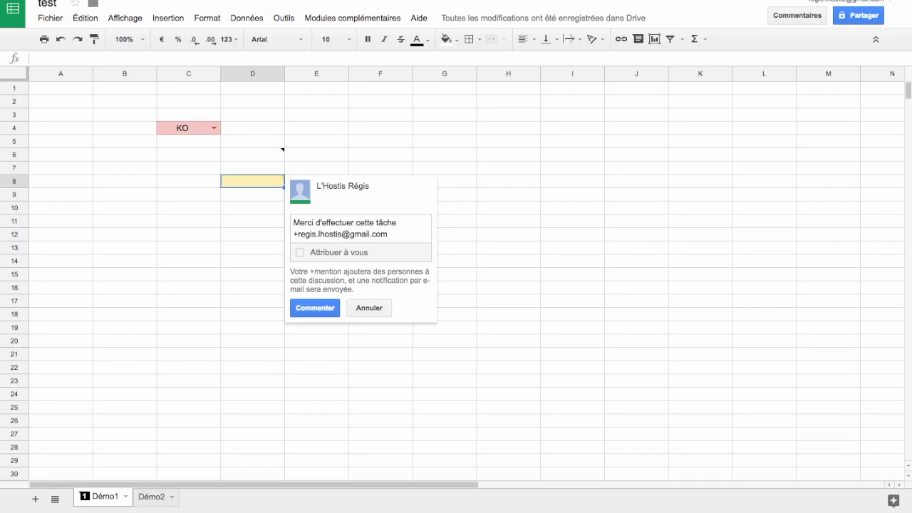
click(300, 252)
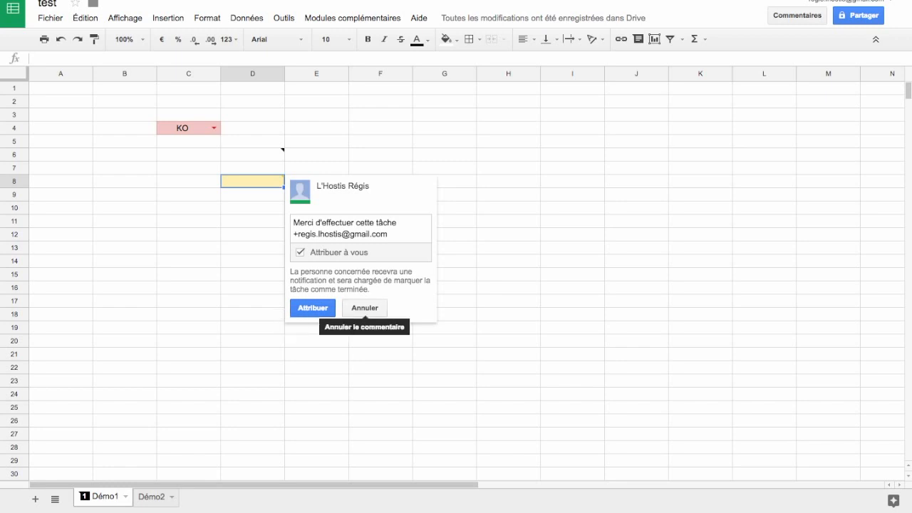
click(364, 307)
click(381, 168)
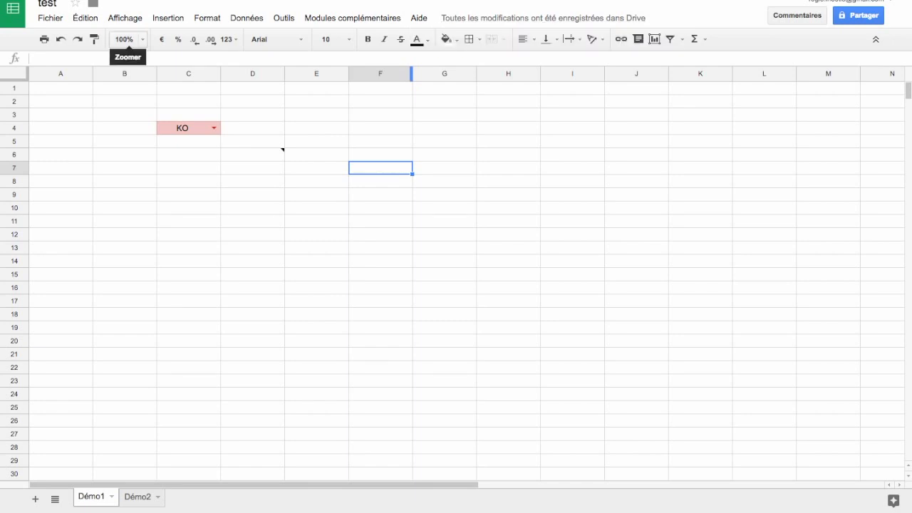
Open the spreadsheet's version history, preview the 17:44 version and expand the detailed versions under 18:14.
click(50, 18)
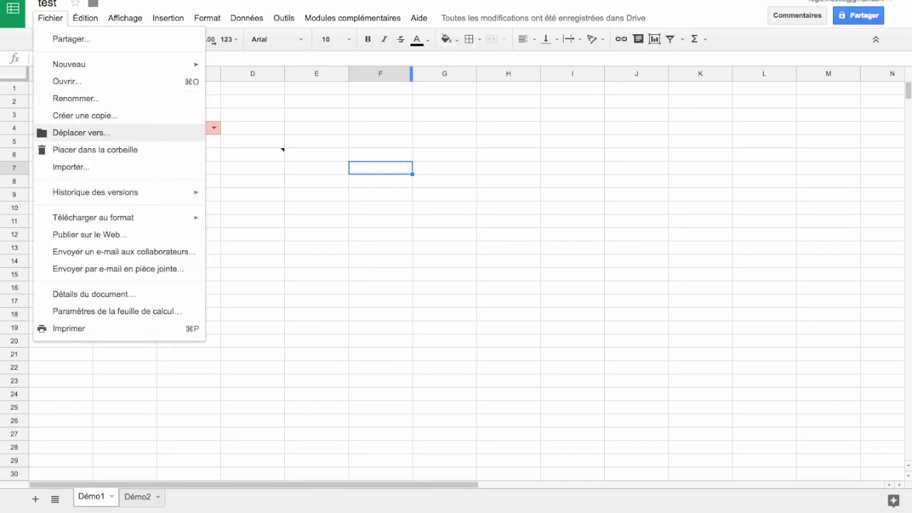
mouse_move(95, 193)
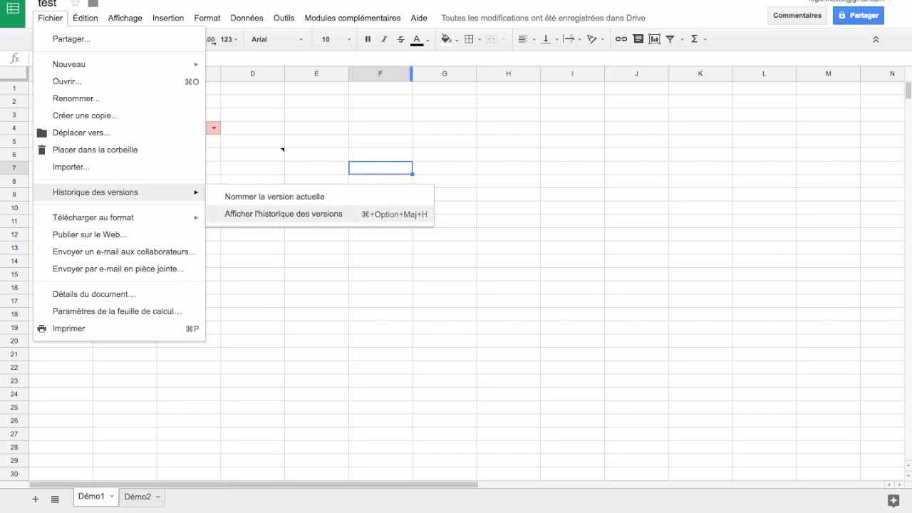
click(284, 214)
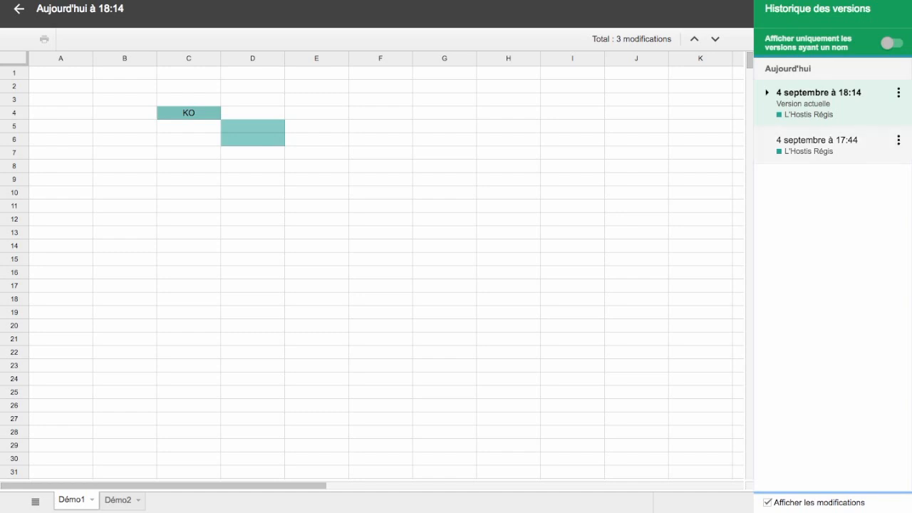
click(818, 144)
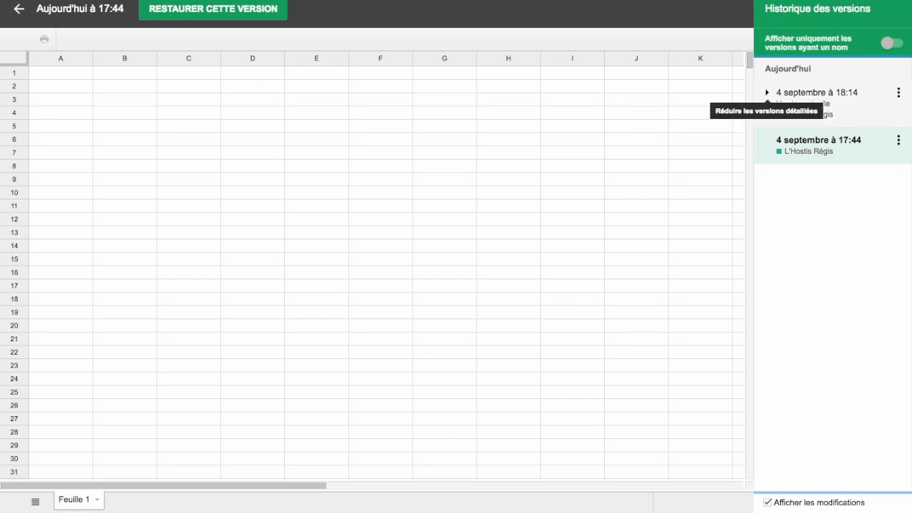
click(767, 93)
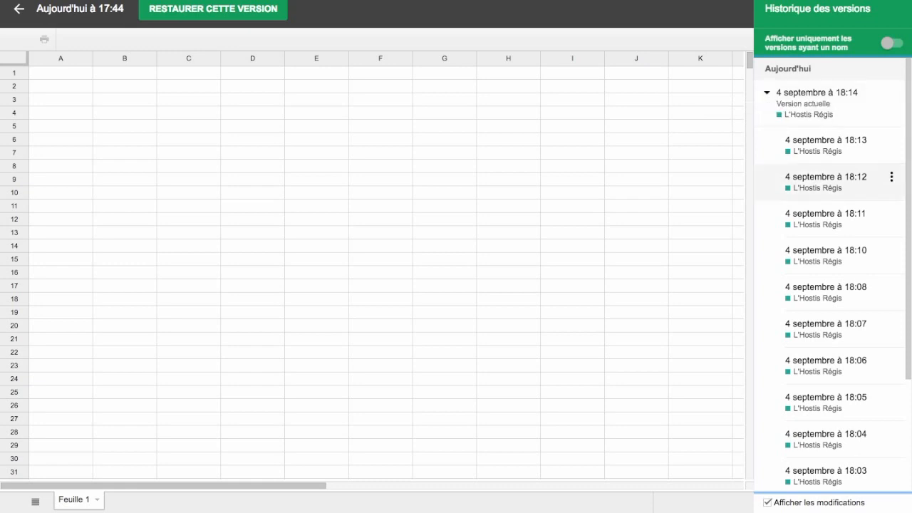
Examine the detailed version list and preview the 18:11, 18:13, 18:12 and current 18:14 versions.
scroll(826, 182, down, 4)
scroll(826, 175, up, 4)
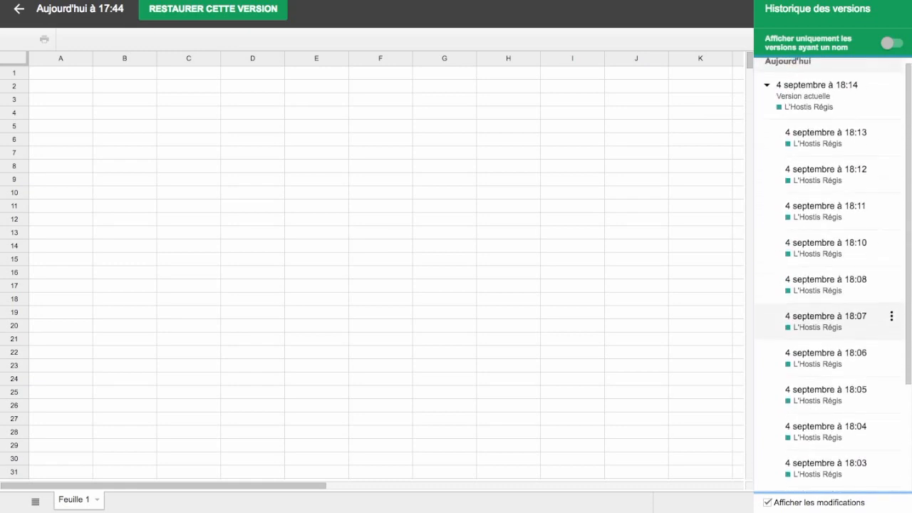
click(826, 206)
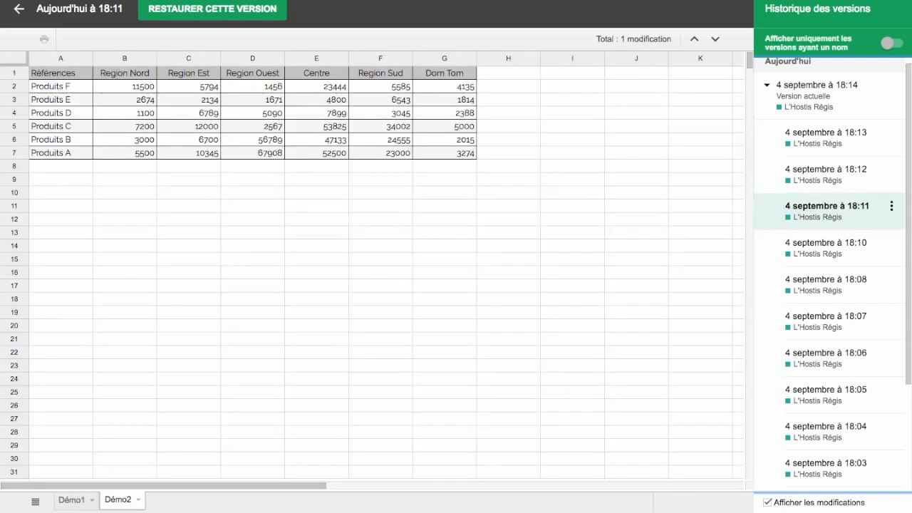
scroll(832, 217, up, 1)
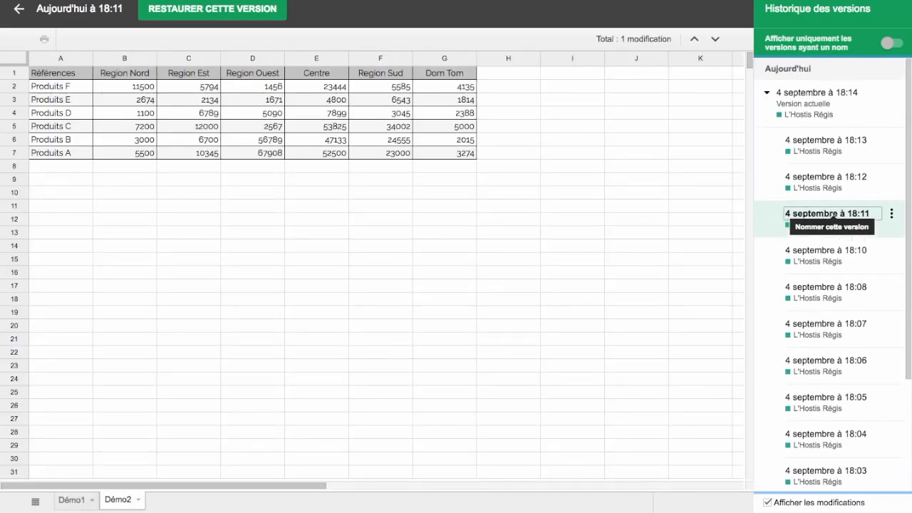
click(827, 140)
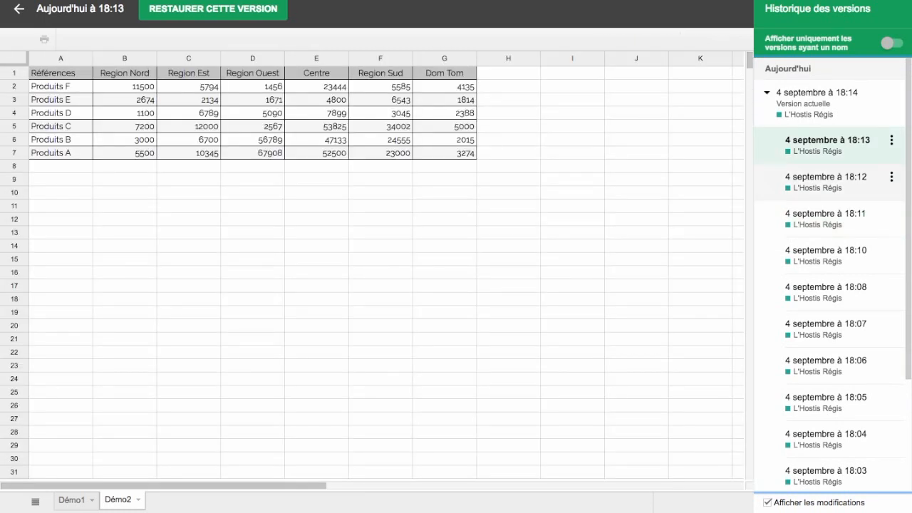
click(826, 177)
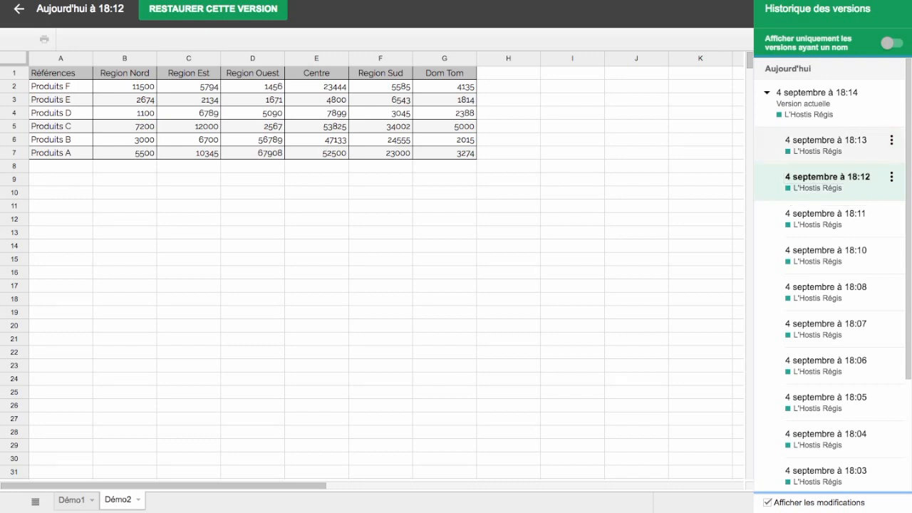
scroll(826, 139, down, 2)
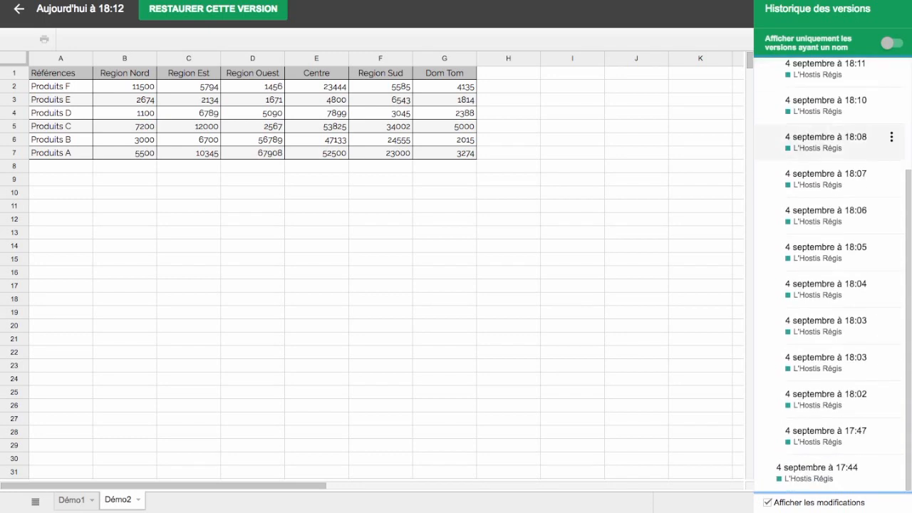
scroll(827, 139, up, 3)
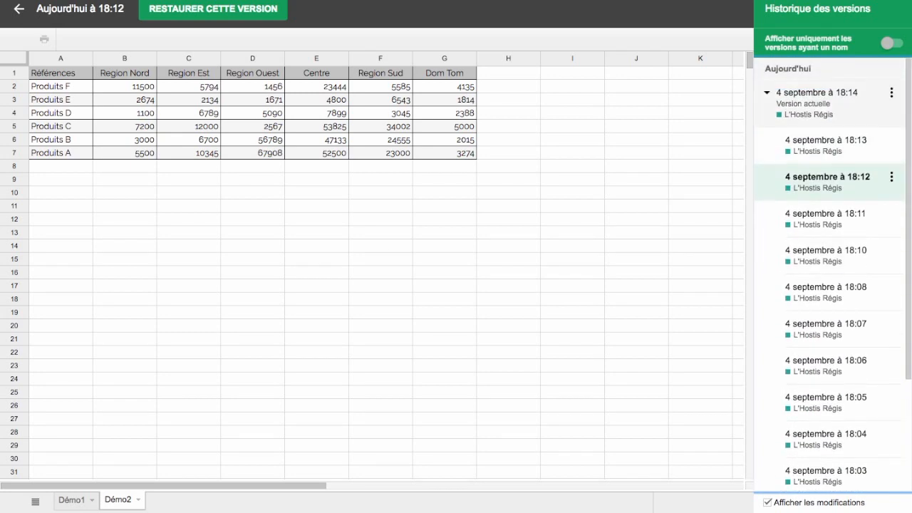
click(819, 98)
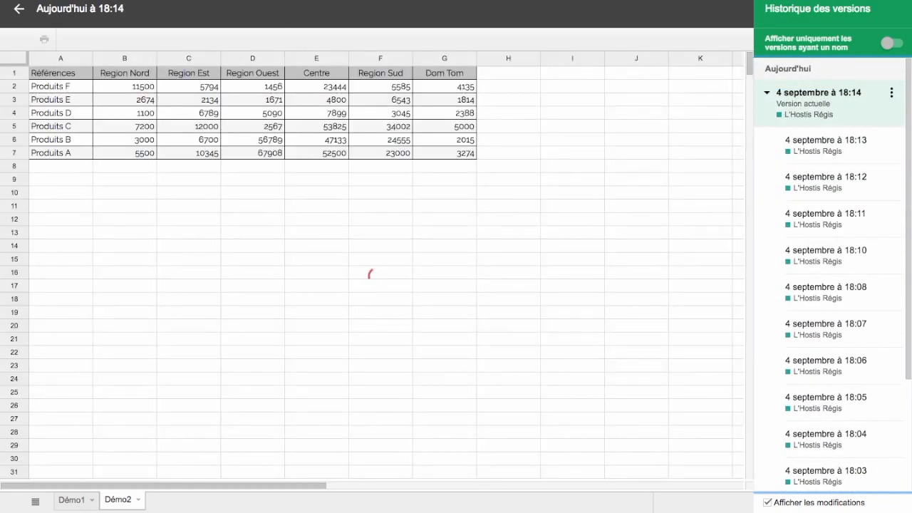
Restore the spreadsheet to the 4 September 18:13 version.
click(827, 143)
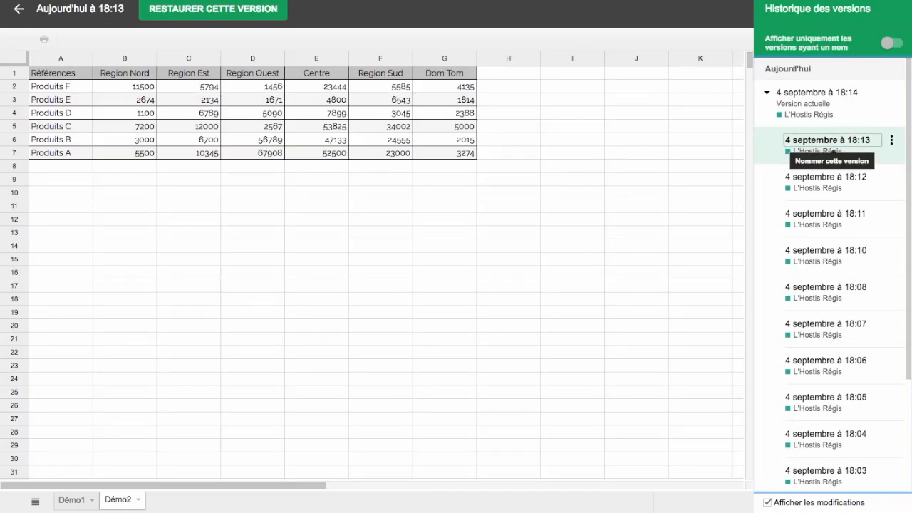
click(217, 15)
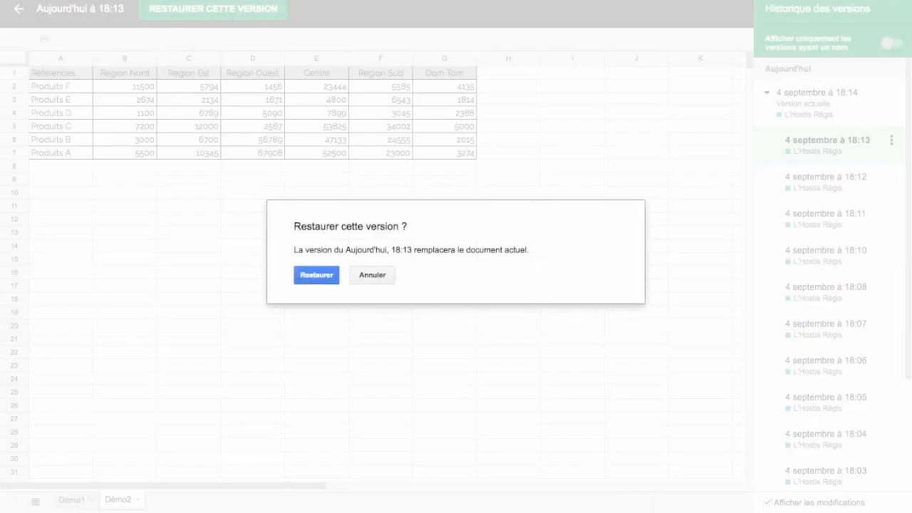
click(316, 275)
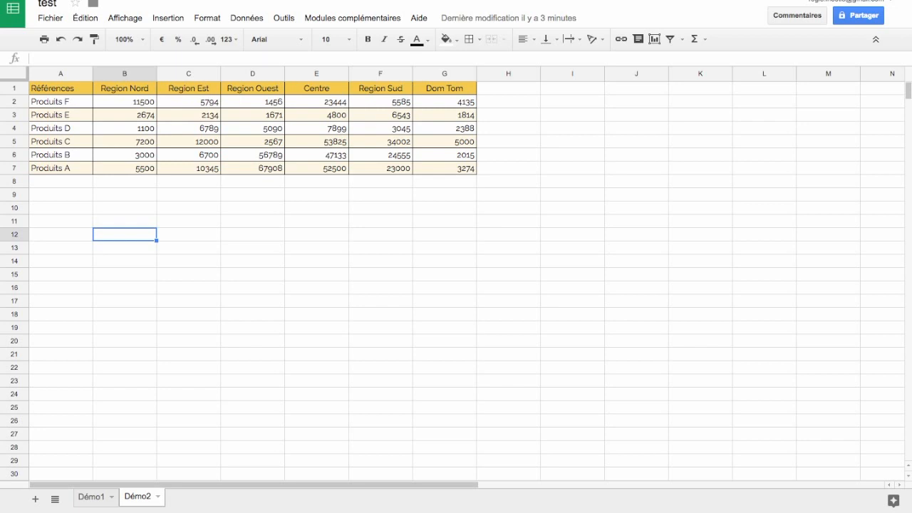
Sort the range A2:G7 in the Démo2 sheet by column A in A → Z order.
drag(60, 102, 445, 168)
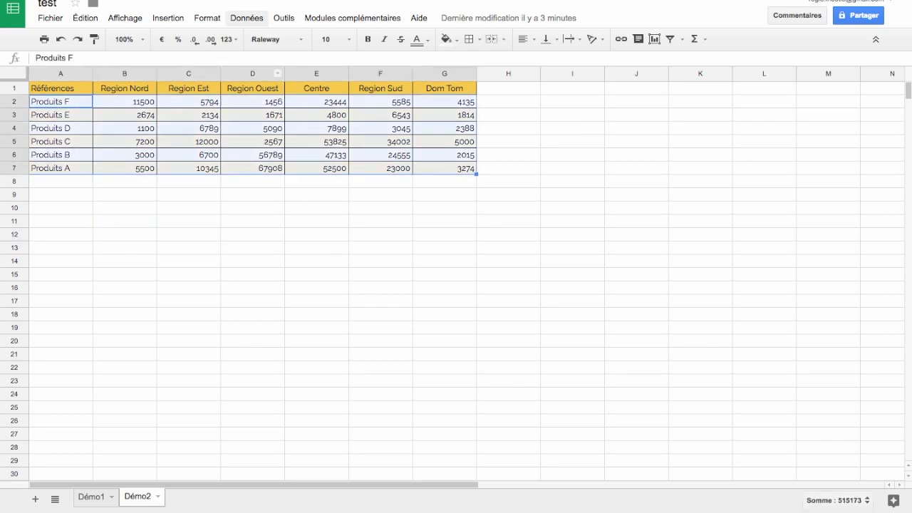
click(247, 18)
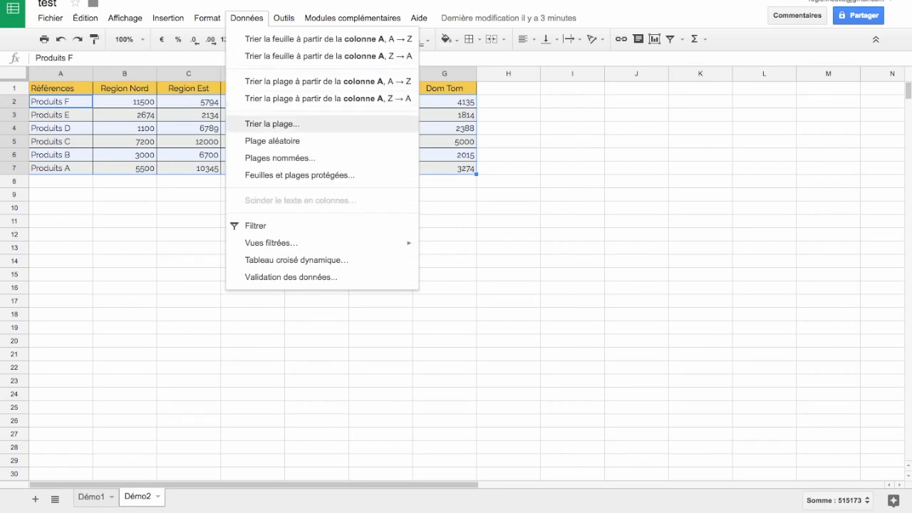
click(272, 124)
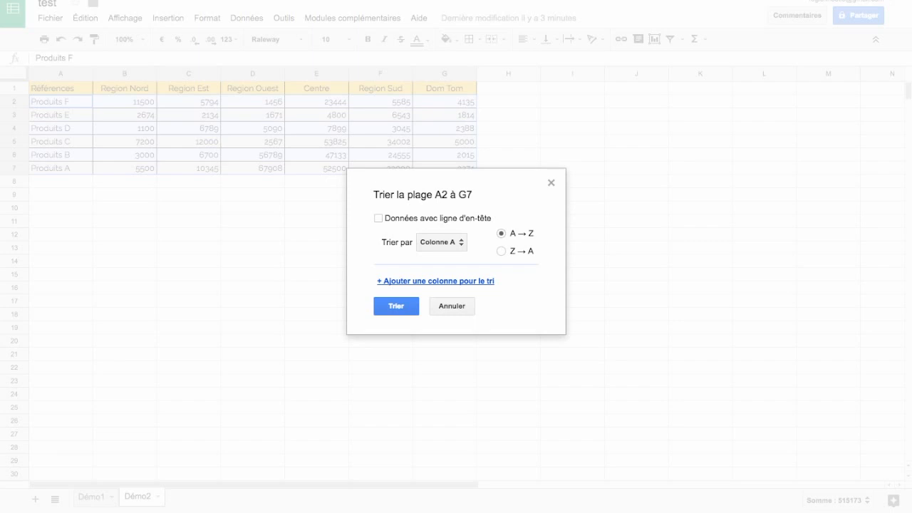
click(396, 307)
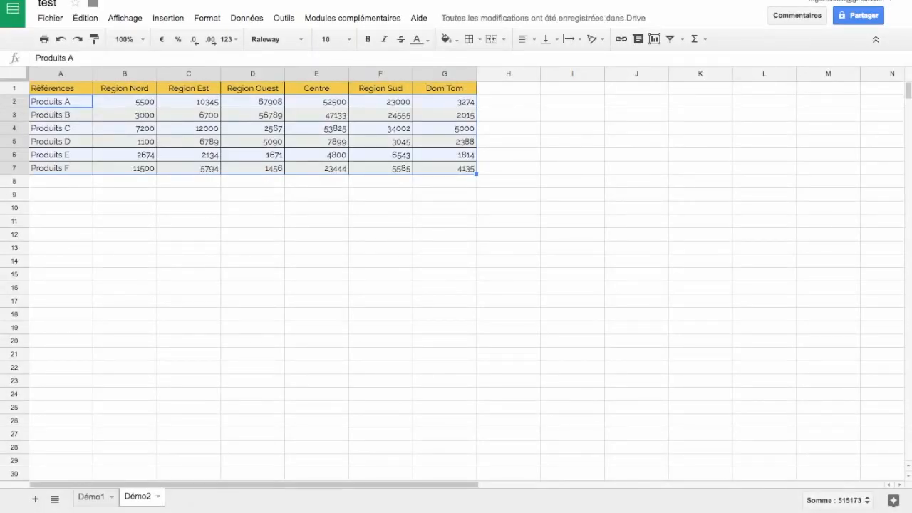
Set up a sort of A2:G7 by column A and then column B, both A → Z, and cancel it.
click(246, 18)
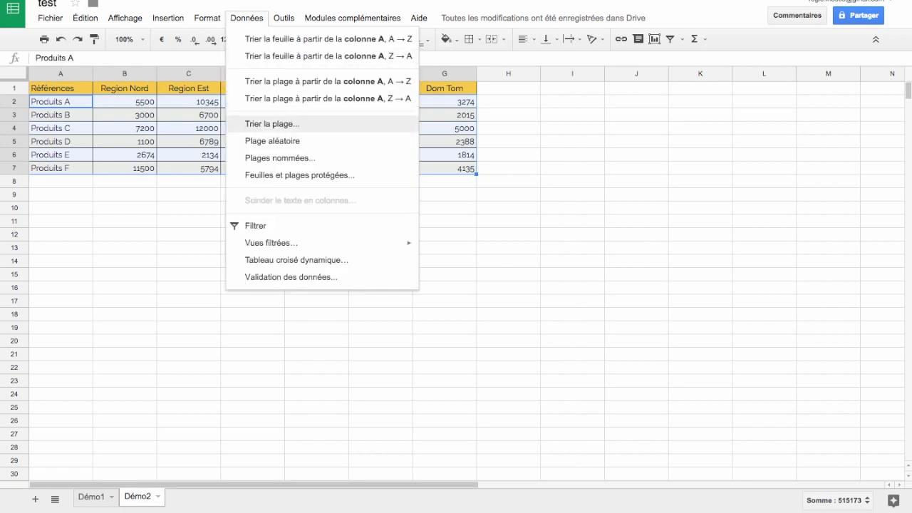
click(272, 124)
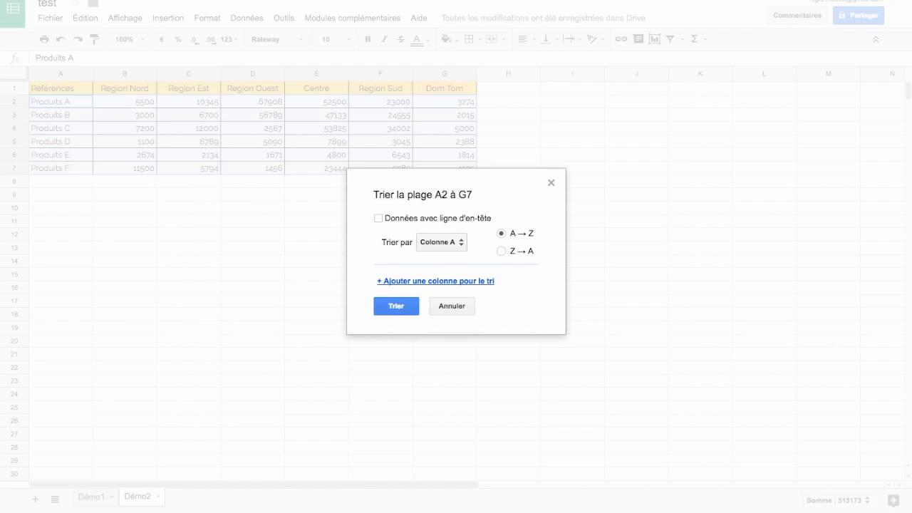
click(436, 280)
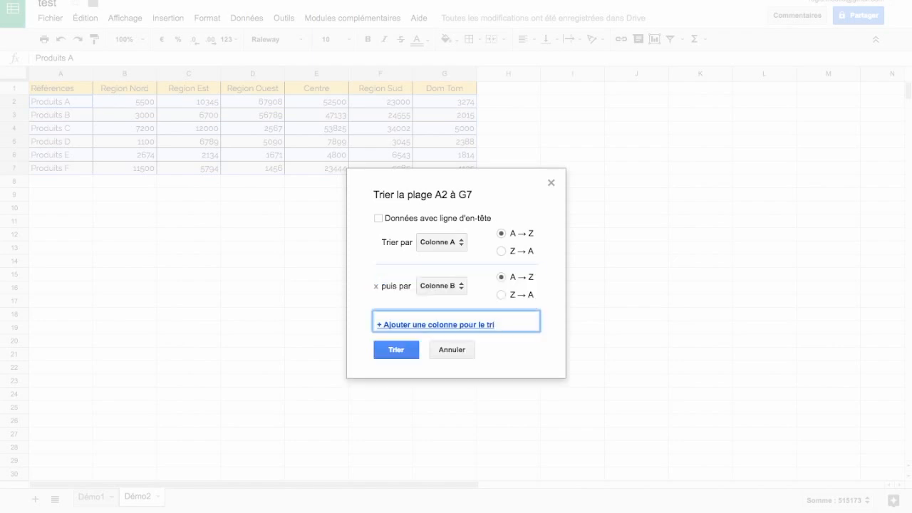
click(439, 285)
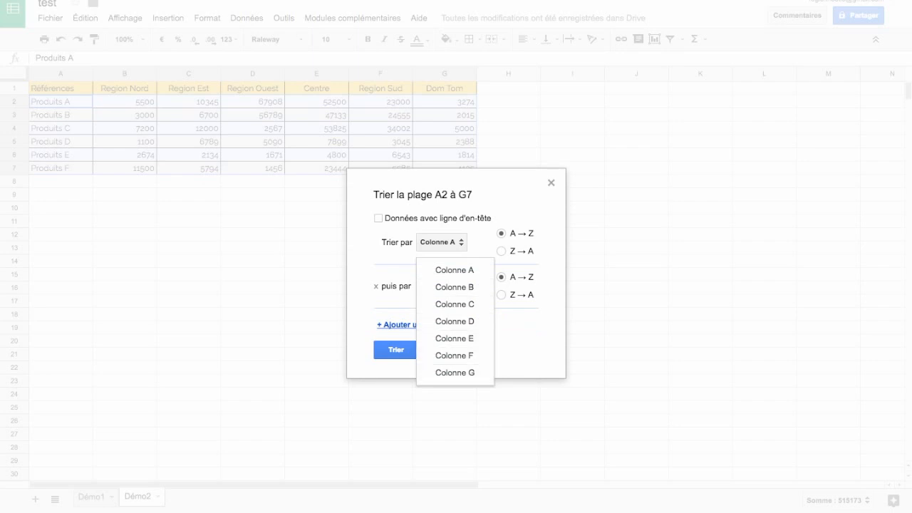
click(455, 287)
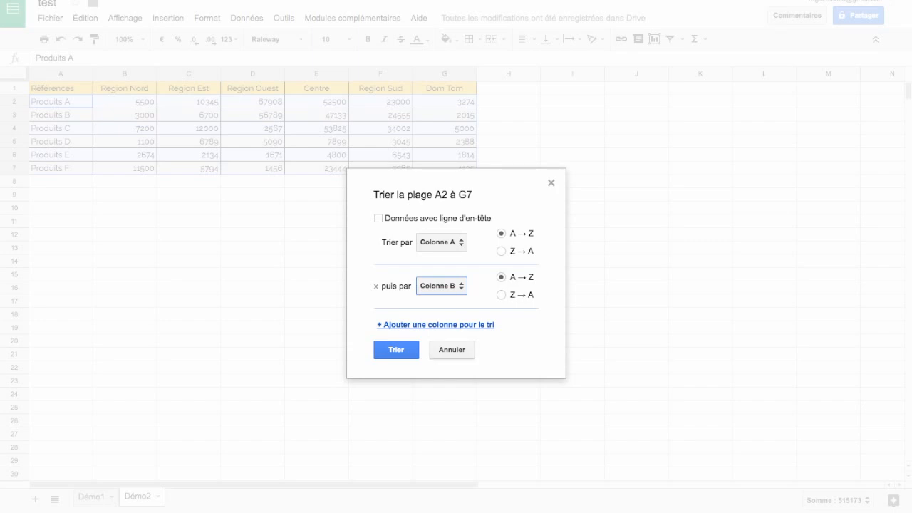
click(452, 350)
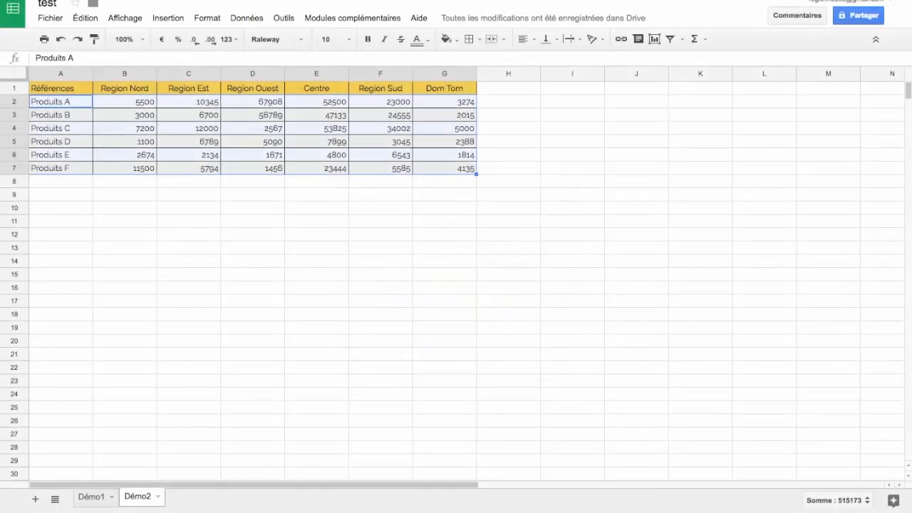
click(189, 248)
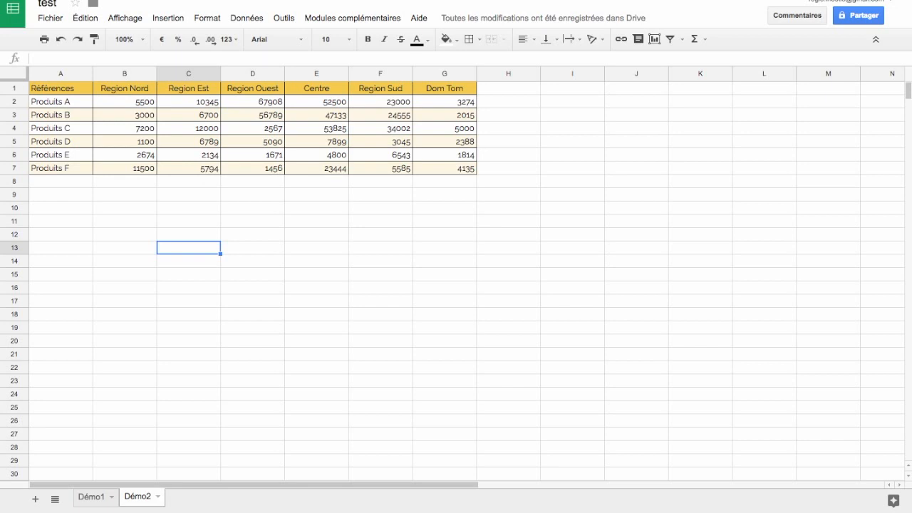
Copy the Produits D row, A5:G5, and paste it with its formatting into row 13 starting at A13.
drag(60, 142, 446, 141)
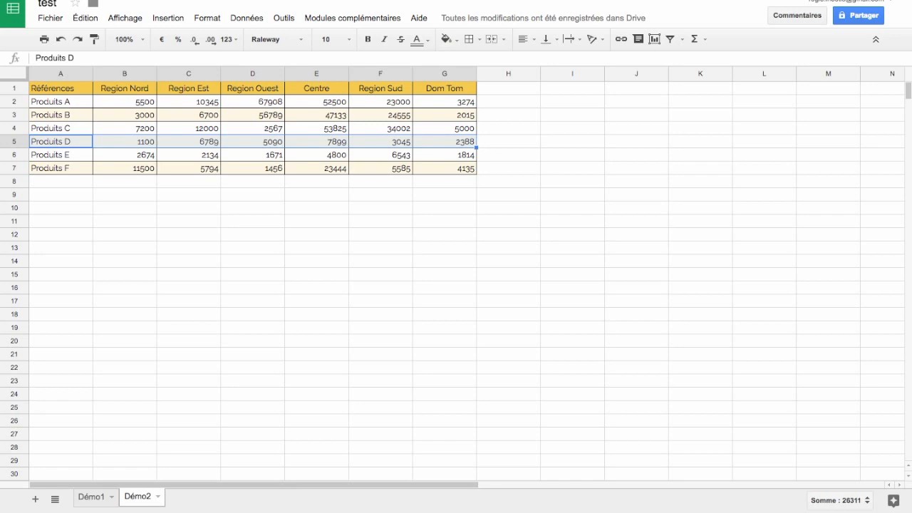
right_click(79, 145)
click(101, 174)
click(61, 247)
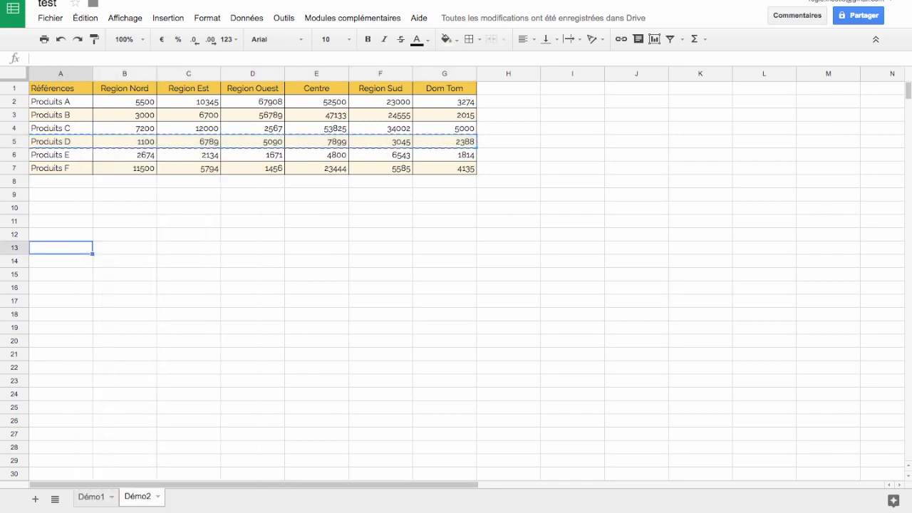
right_click(70, 249)
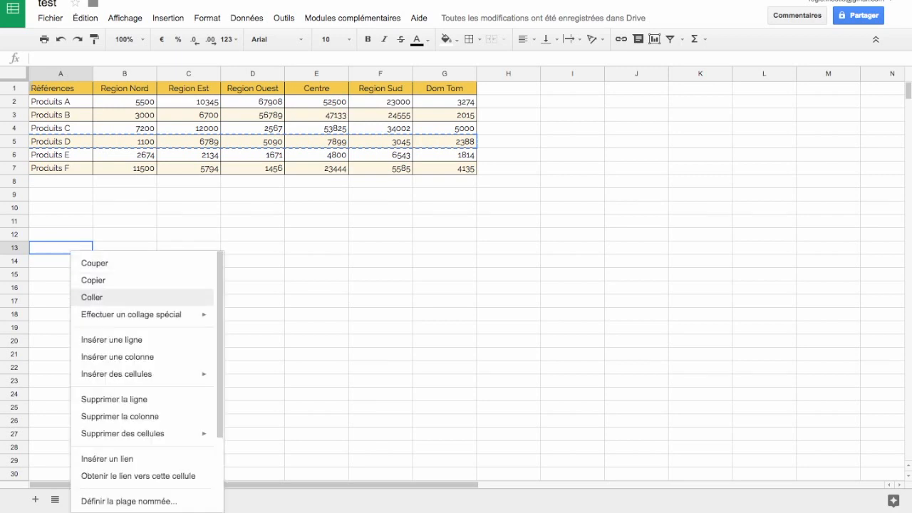
click(92, 297)
click(125, 274)
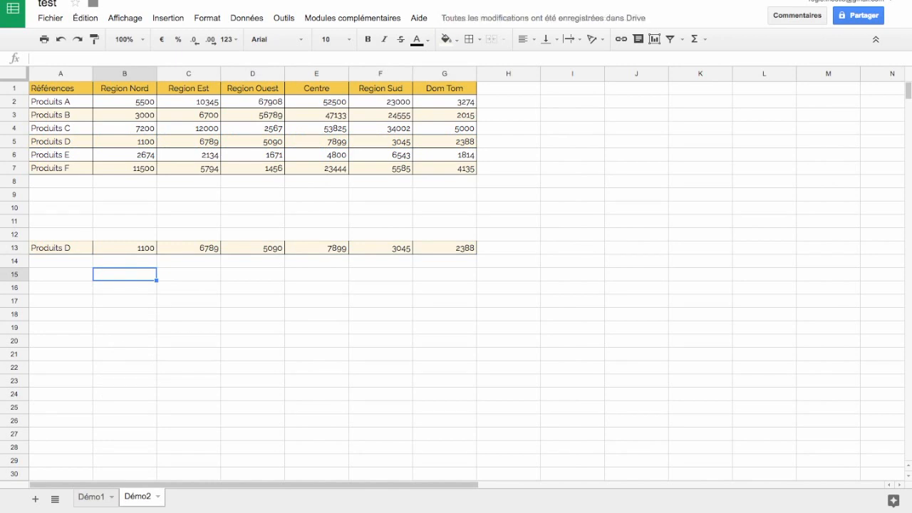
Paste only the values of the copied Produits D row into row 16 starting at A16.
click(61, 287)
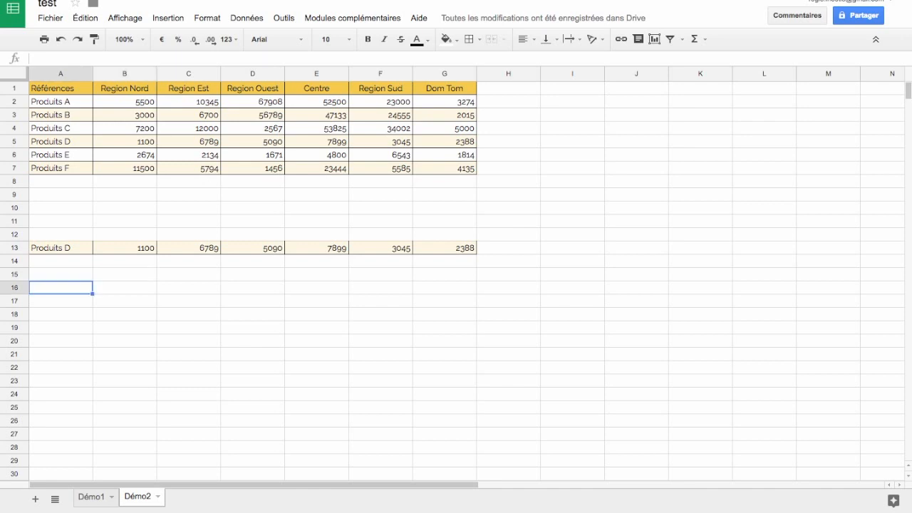
right_click(60, 287)
mouse_move(121, 351)
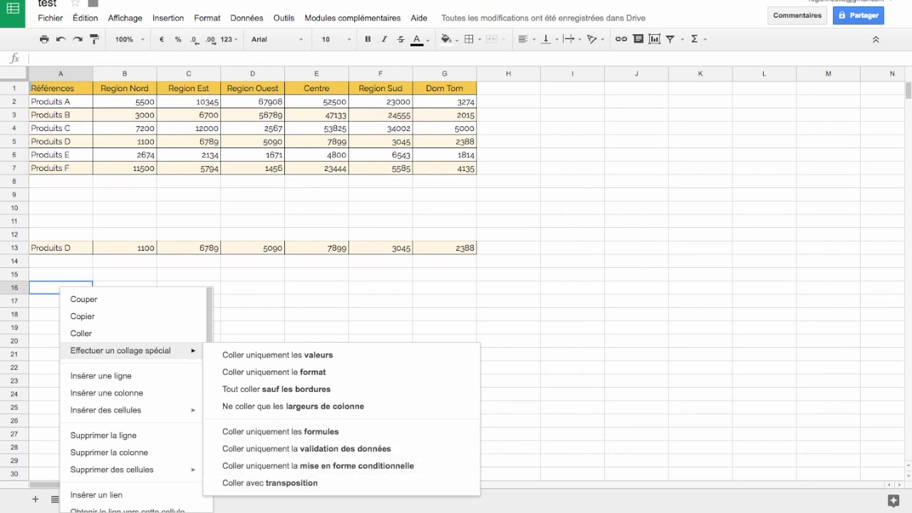
click(277, 355)
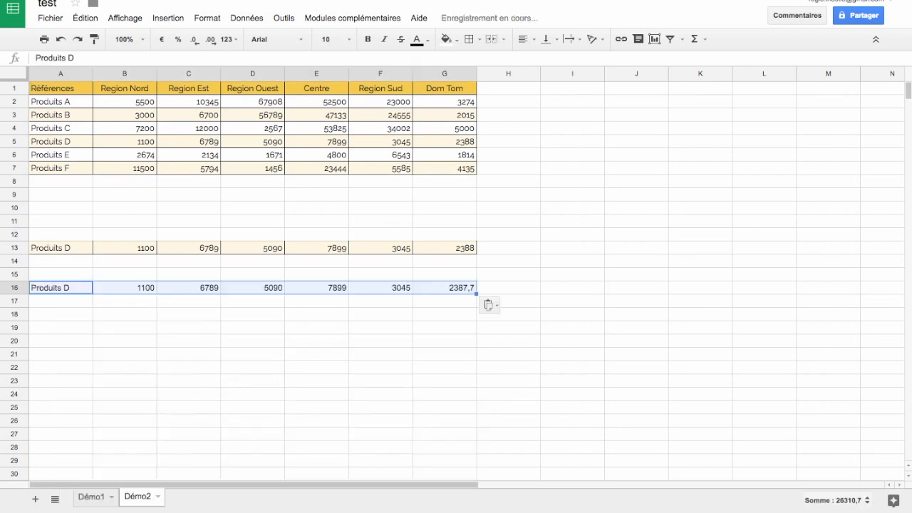
click(189, 340)
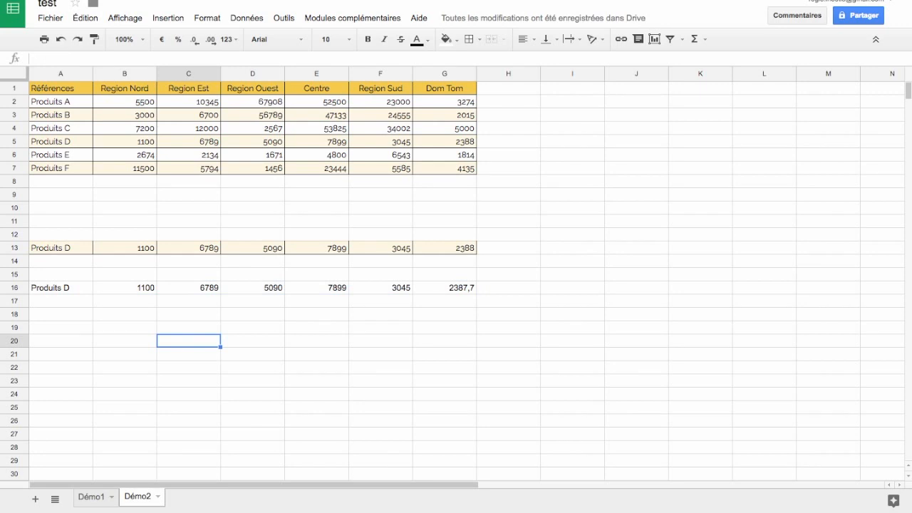
click(188, 314)
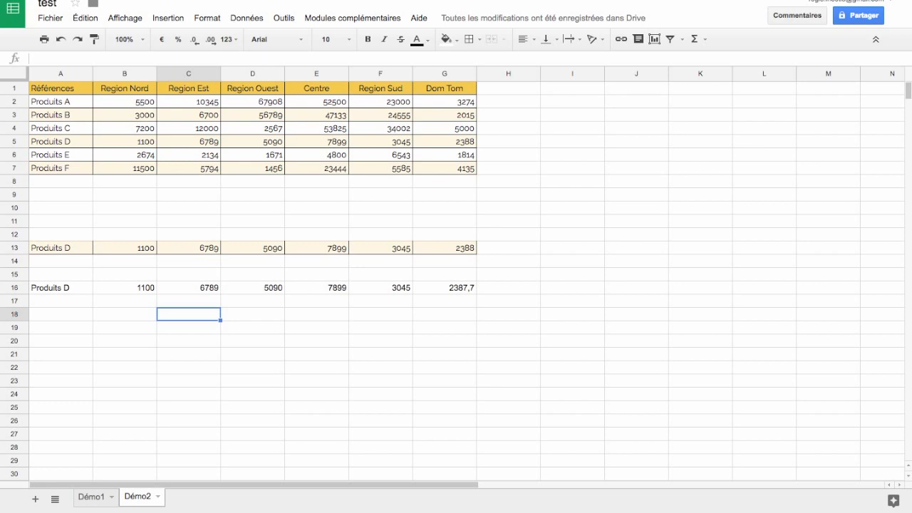